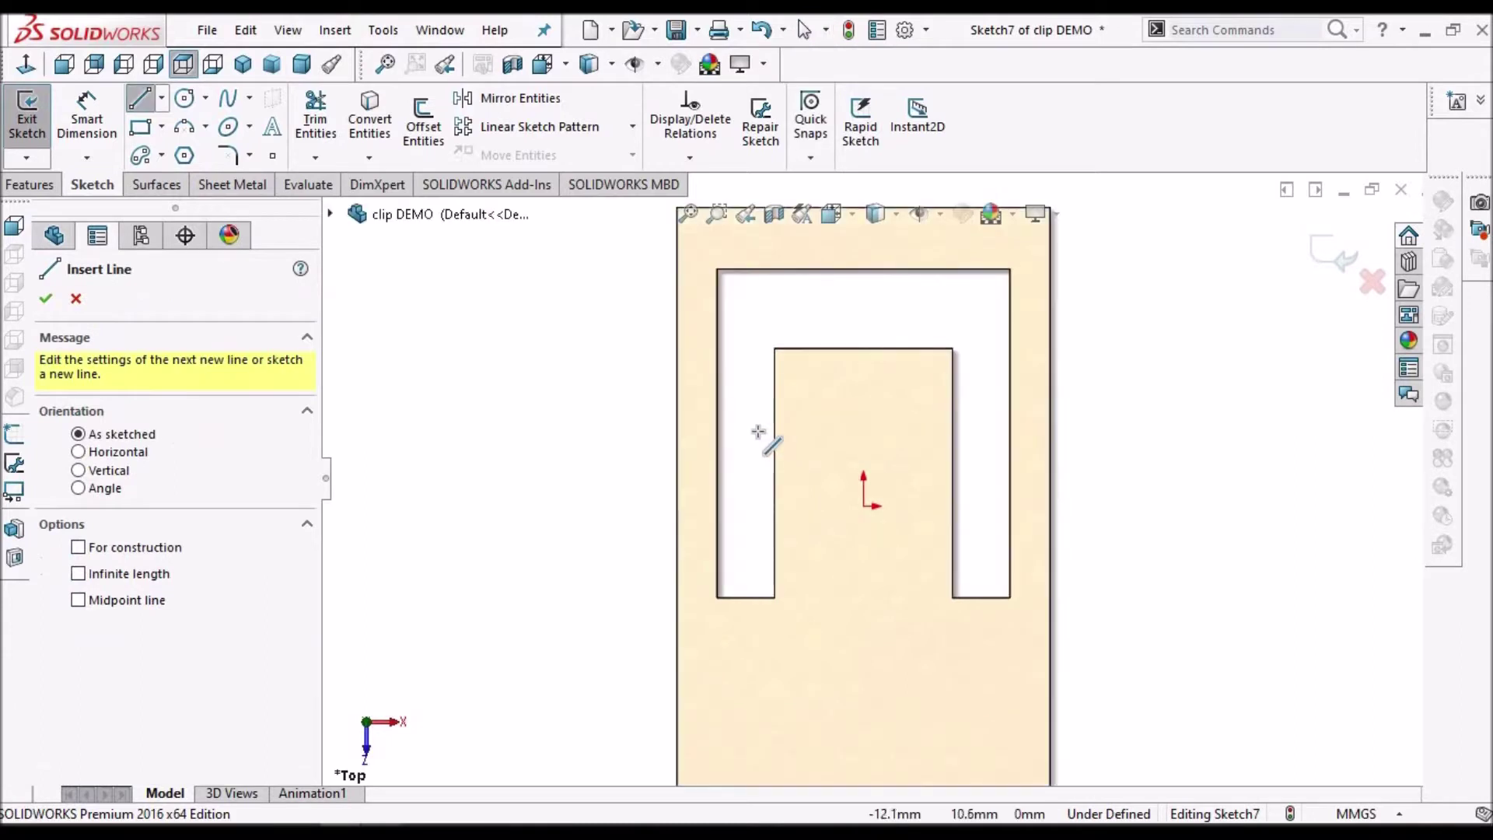
Step: Sketch a horizontal line about 31 mm long across the clip's central tongue, ending in the slots on both sides
left_click(988, 452)
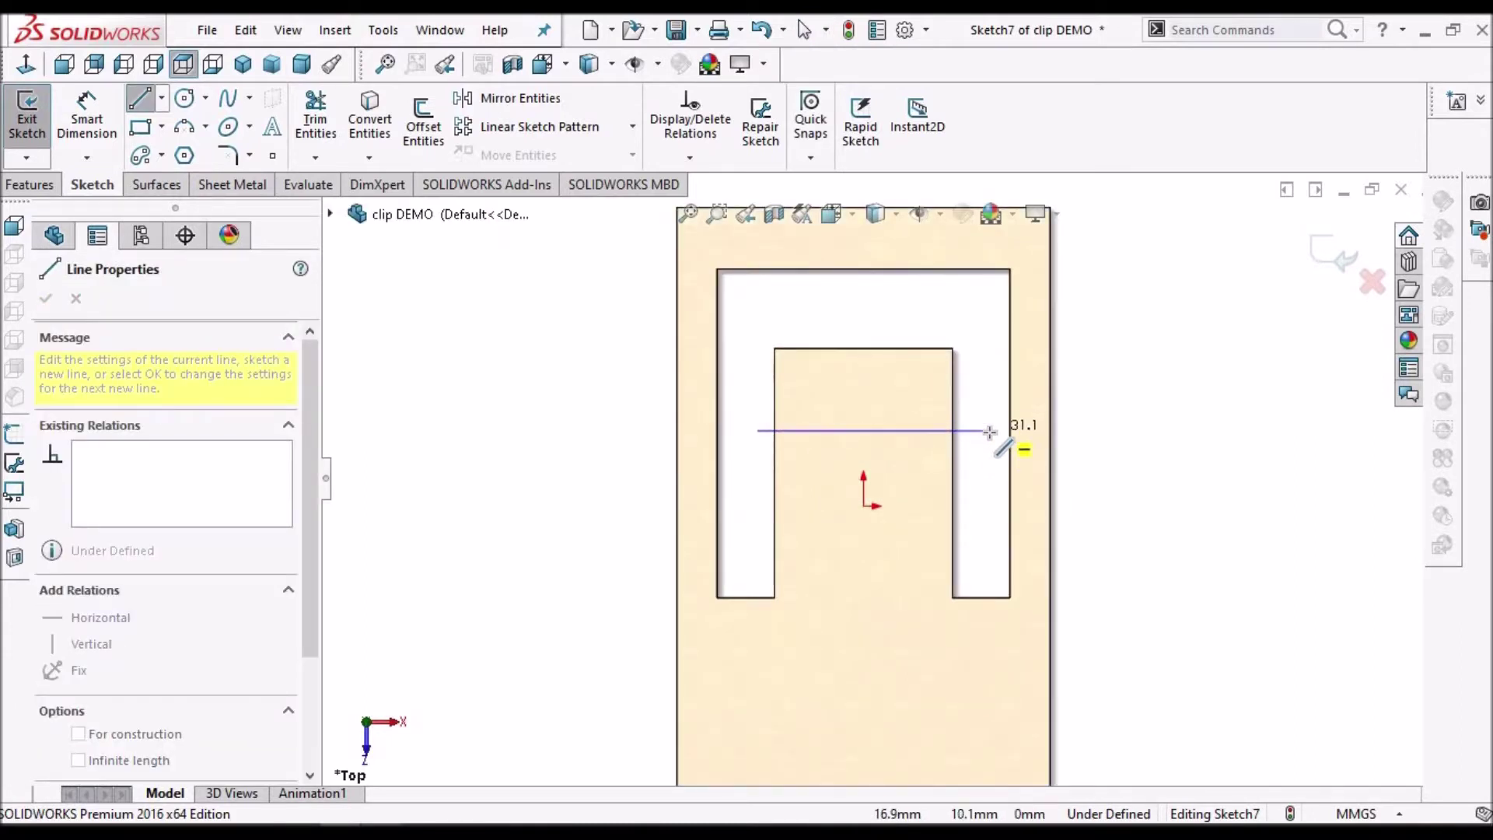
double_click(990, 428)
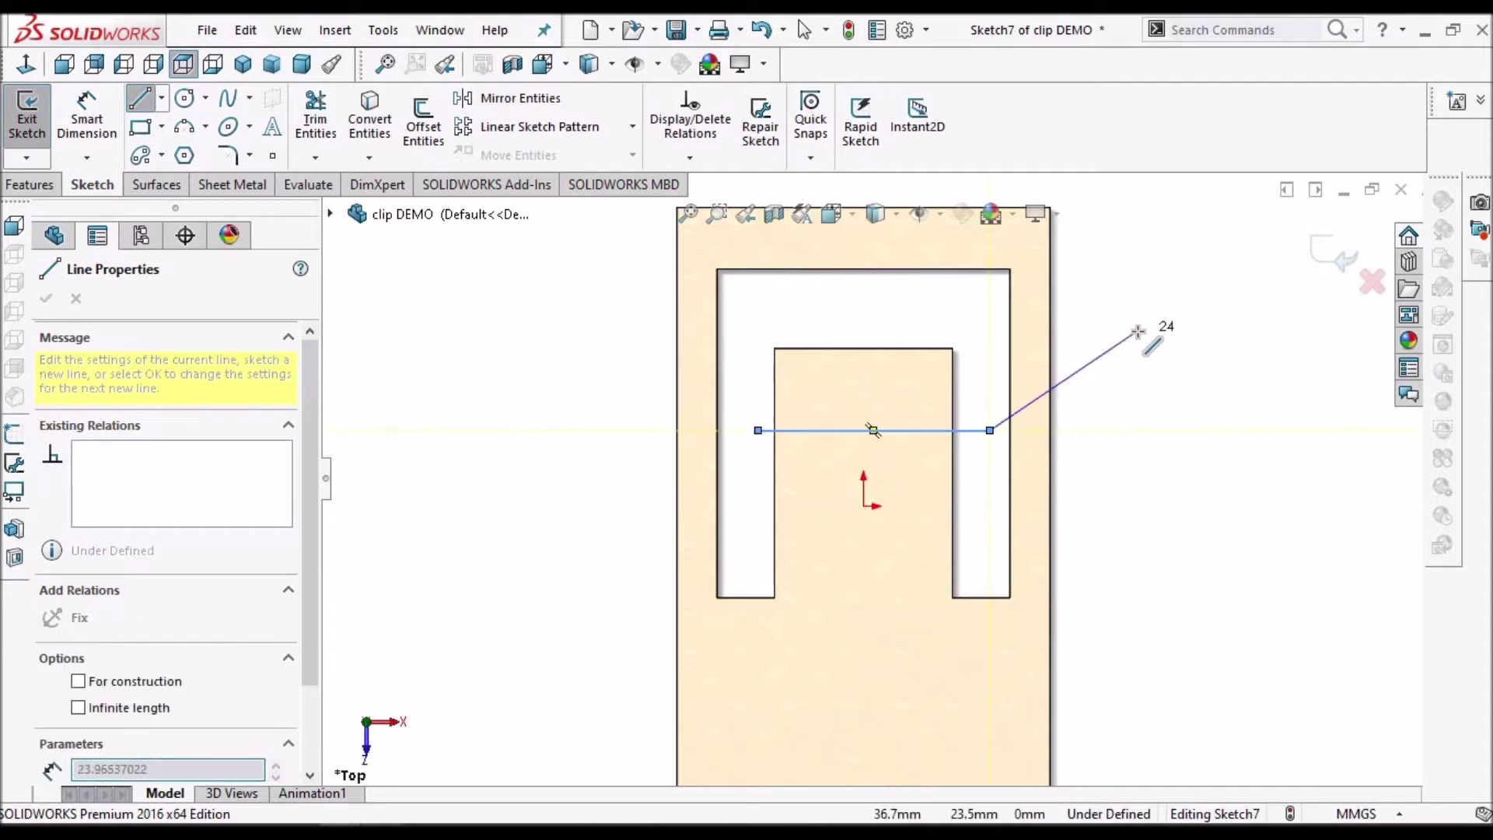
right_click(1140, 333)
left_click(1178, 344)
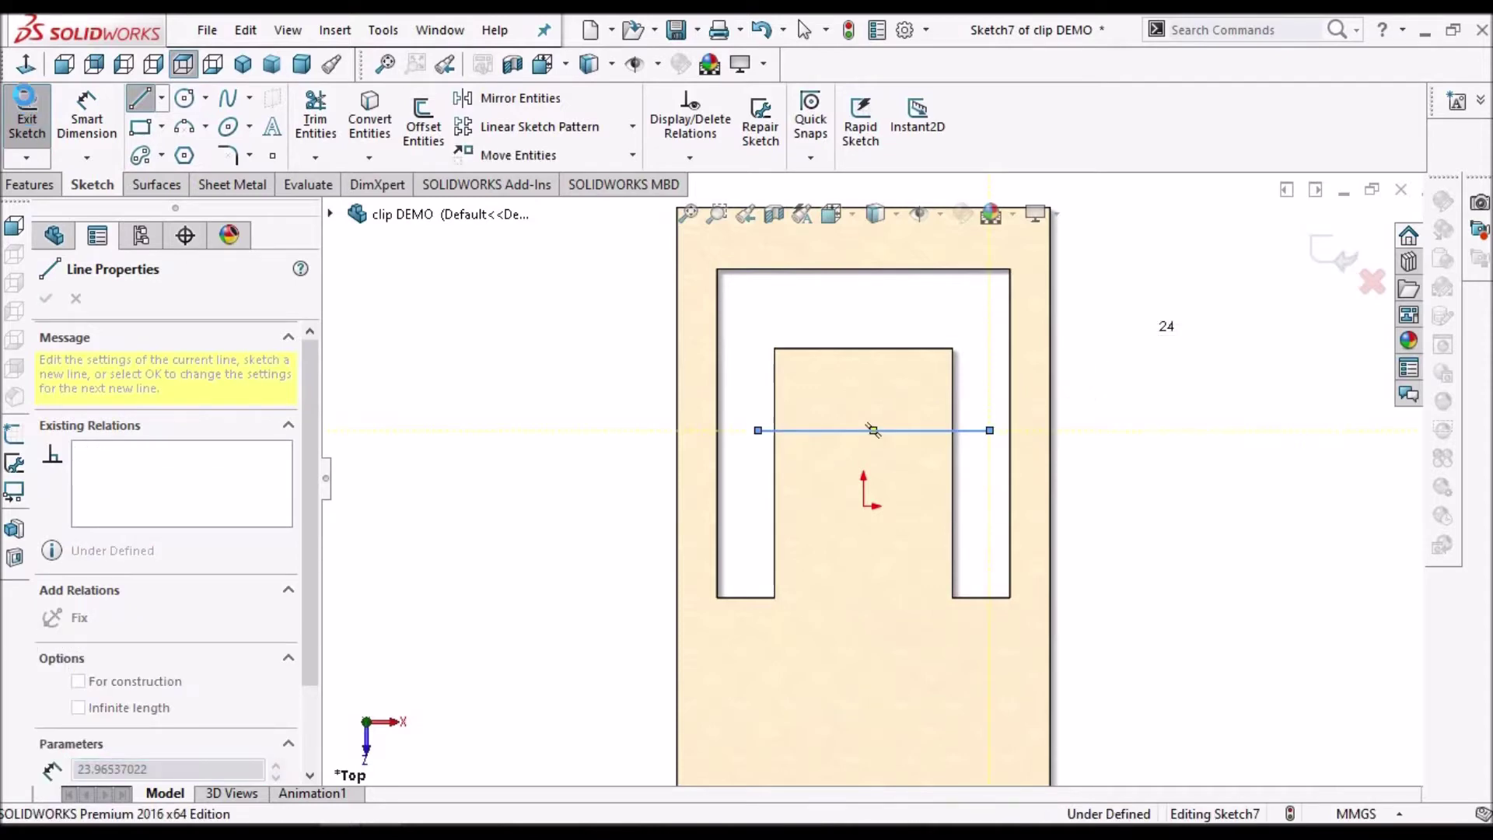
Step: Dimension the sketched line 15 mm from the tongue's free end edge
left_click(83, 117)
scroll(922, 358, "down", 3)
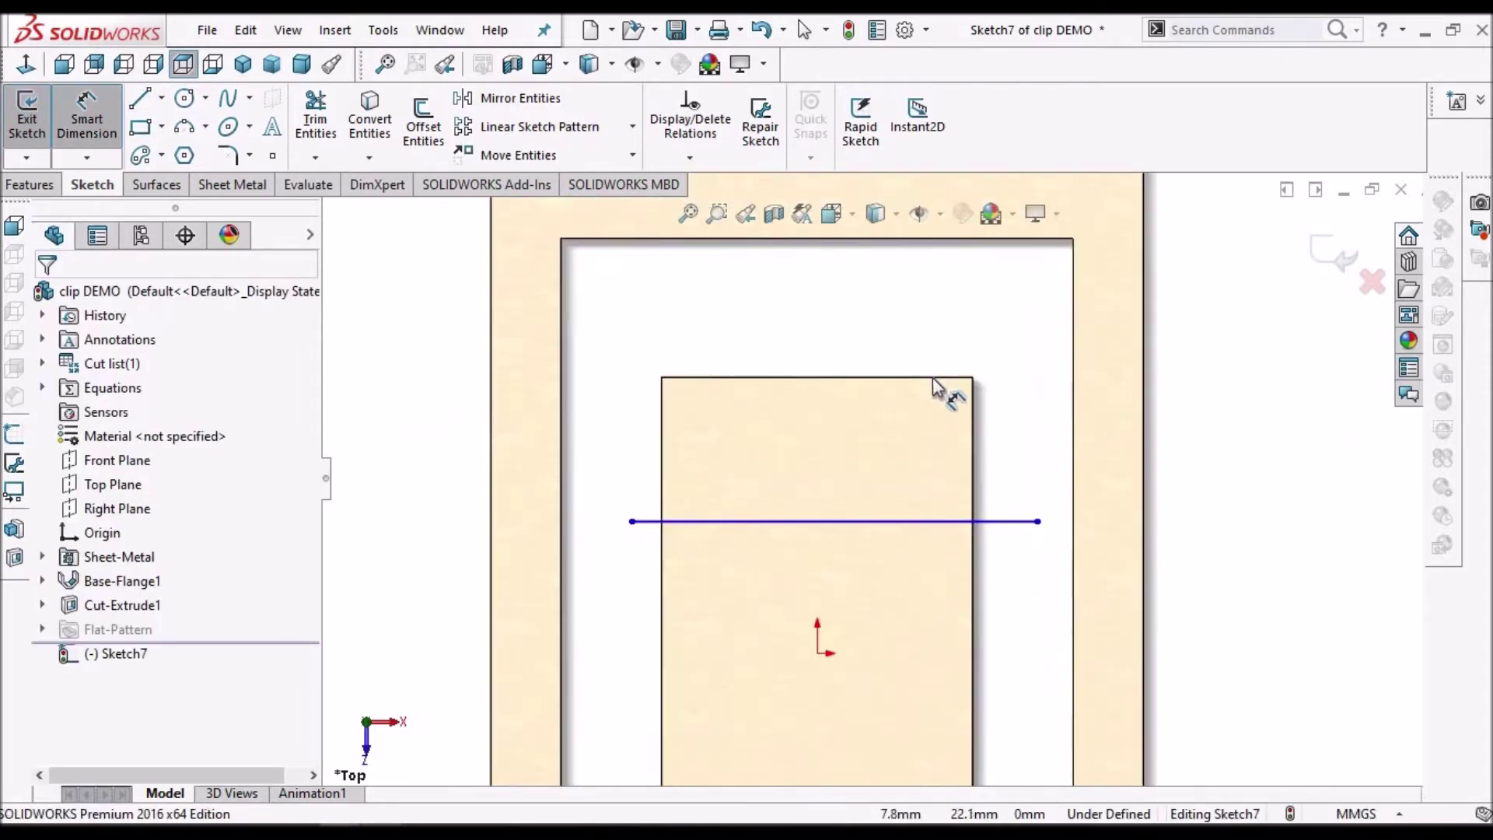
left_click(932, 376)
left_click(919, 520)
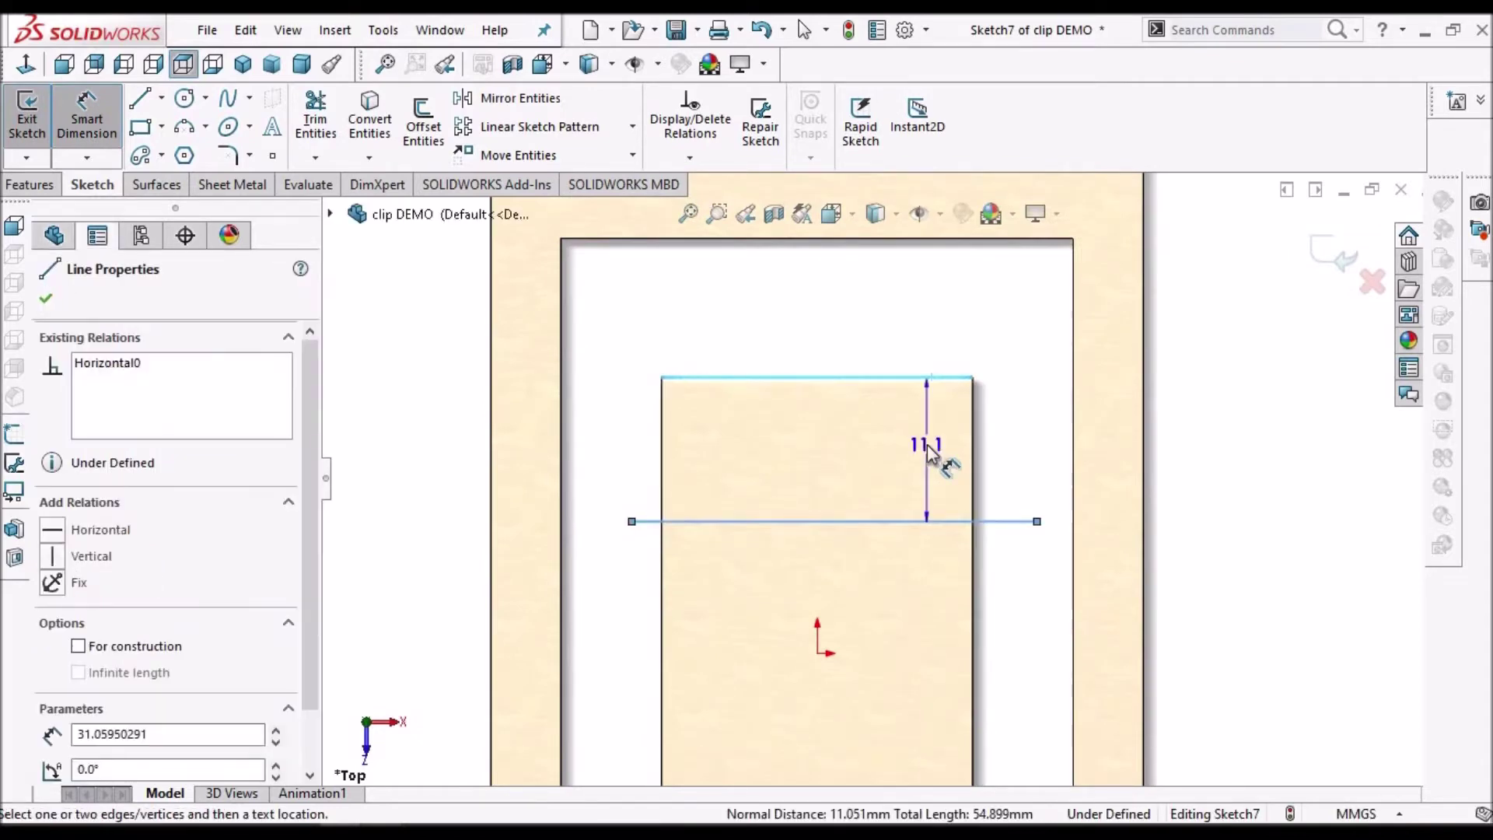
left_click(927, 444)
type("15")
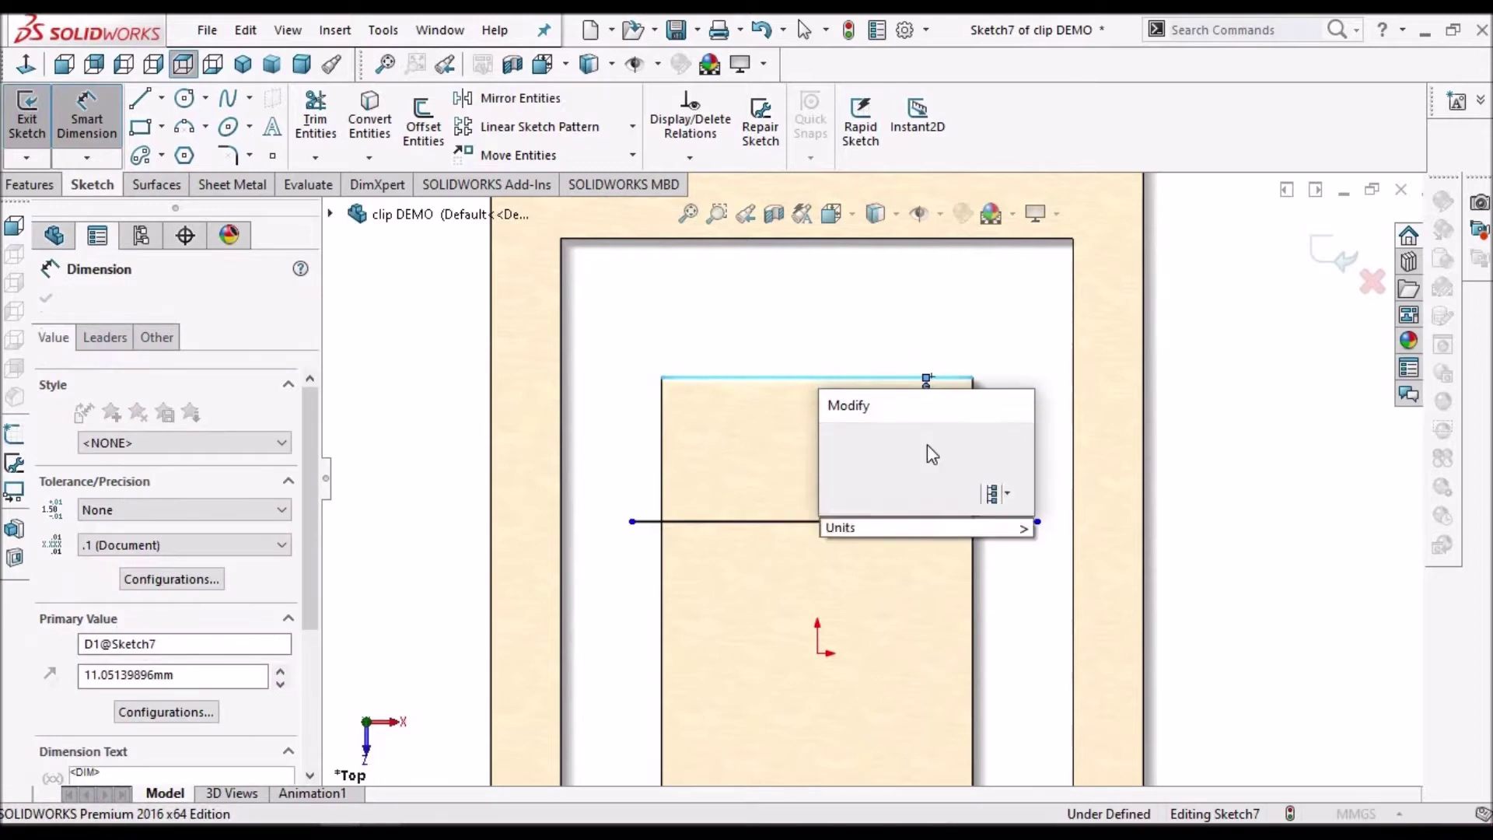
key("Escape")
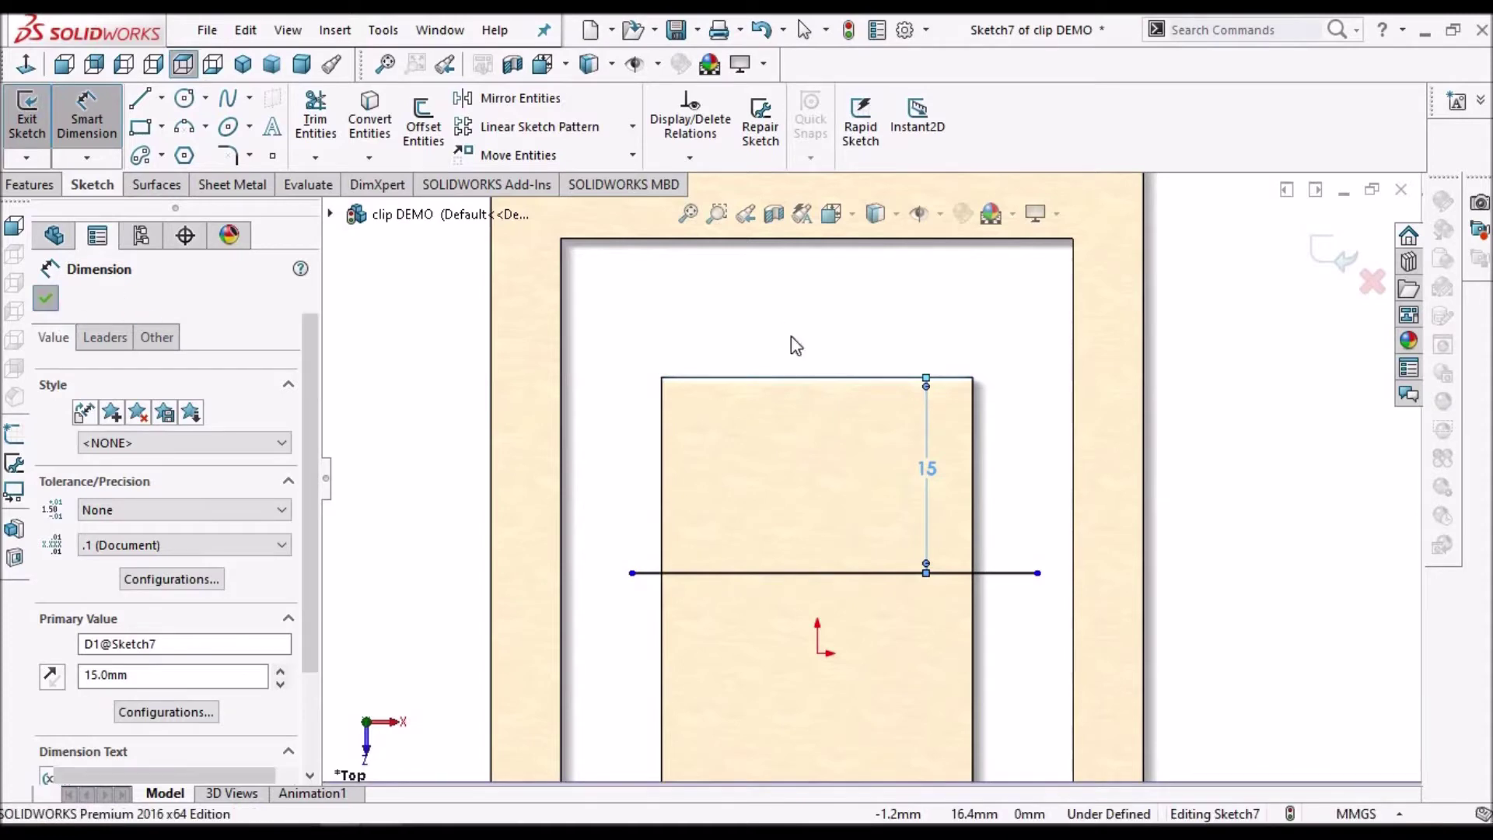
key("Escape")
key("Escape")
Step: Start a Jog feature from the sketched line, using the top face beyond the line from the tongue's free end as the fixed face
key("f")
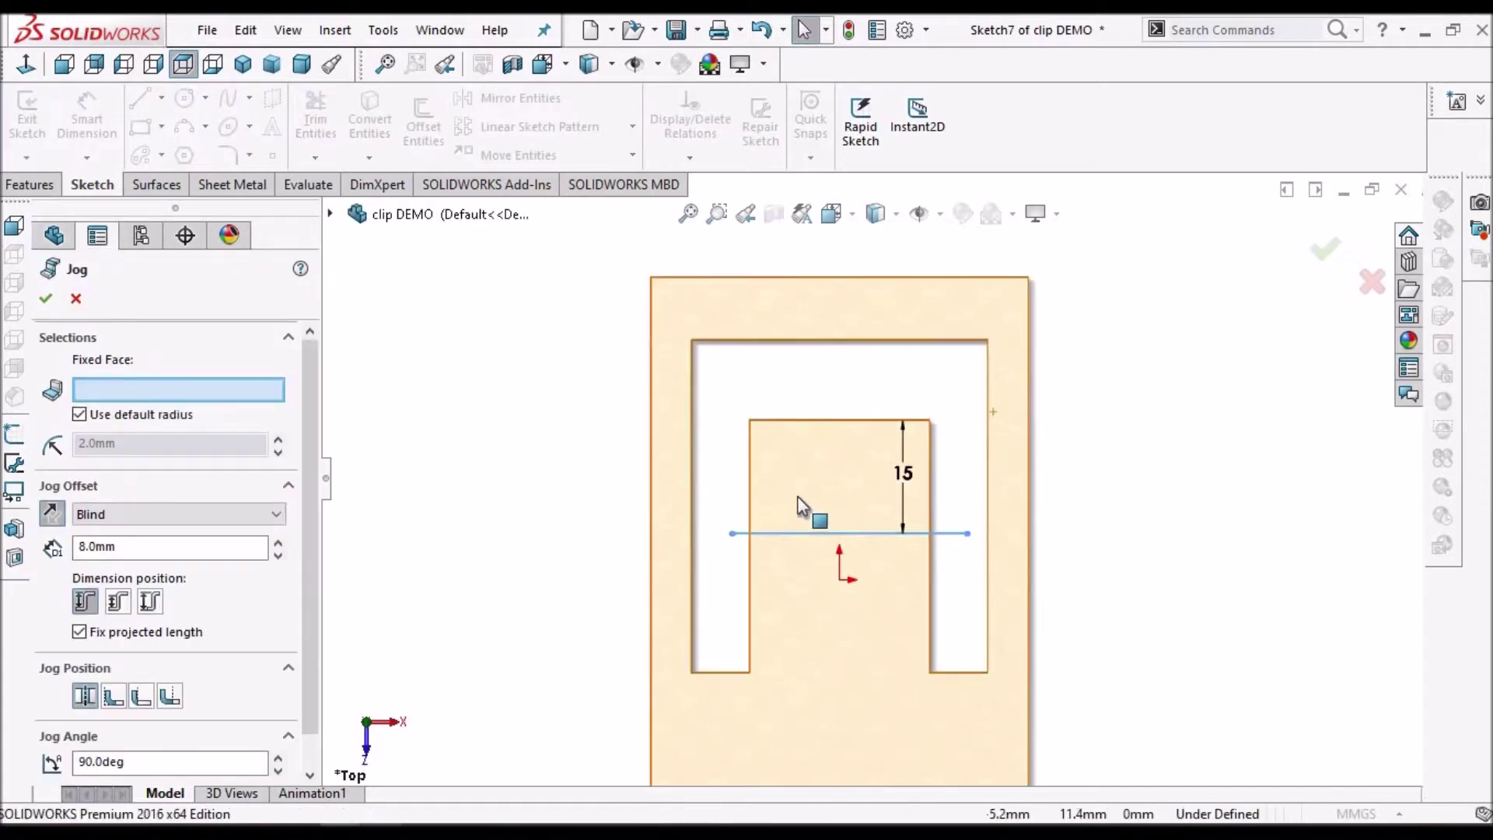
middle_click_drag(951, 402, 859, 602)
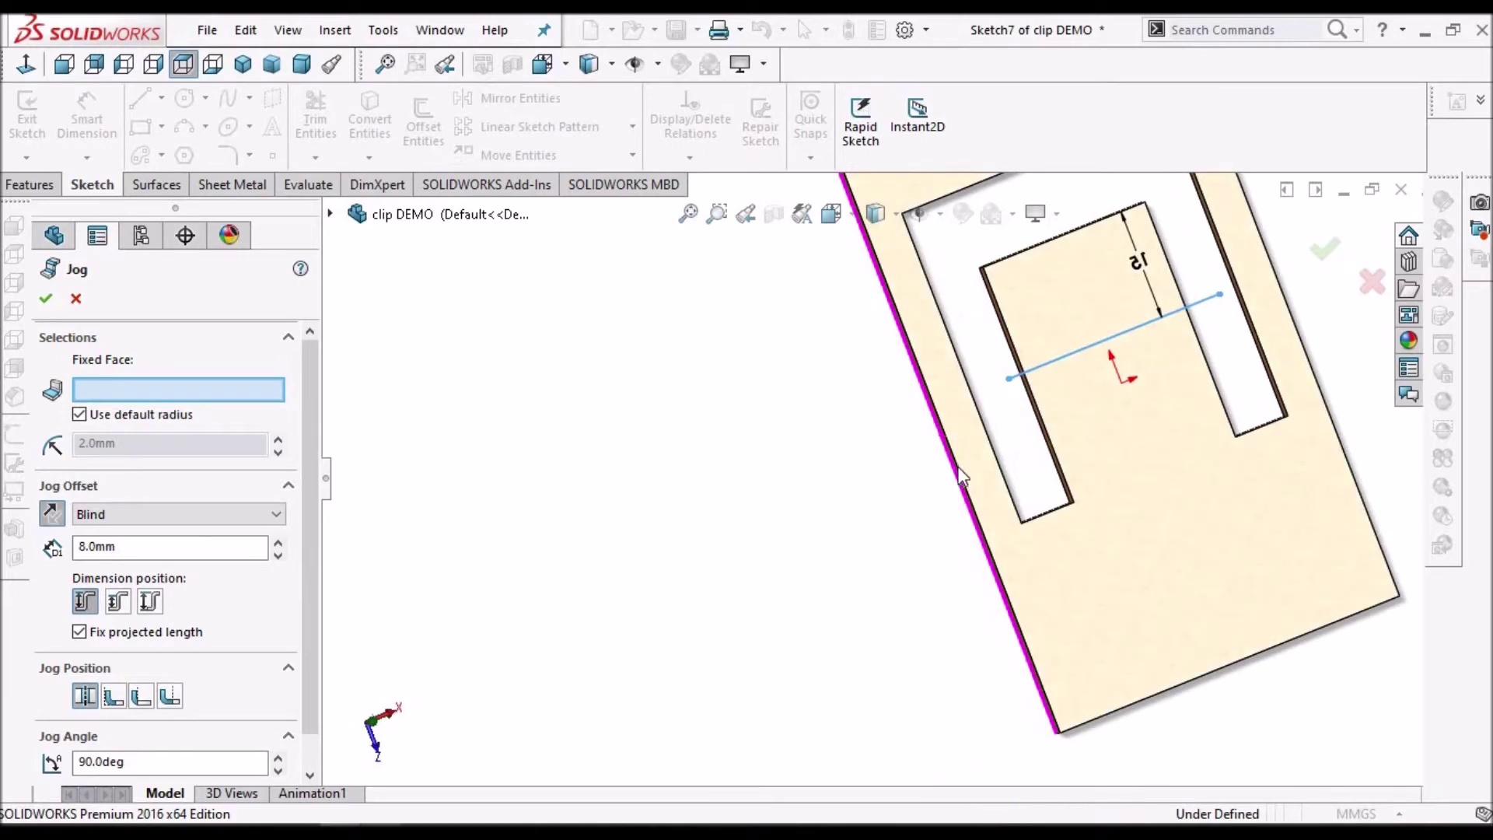
scroll(754, 408, "up", 5)
middle_click_drag(950, 417, 903, 427)
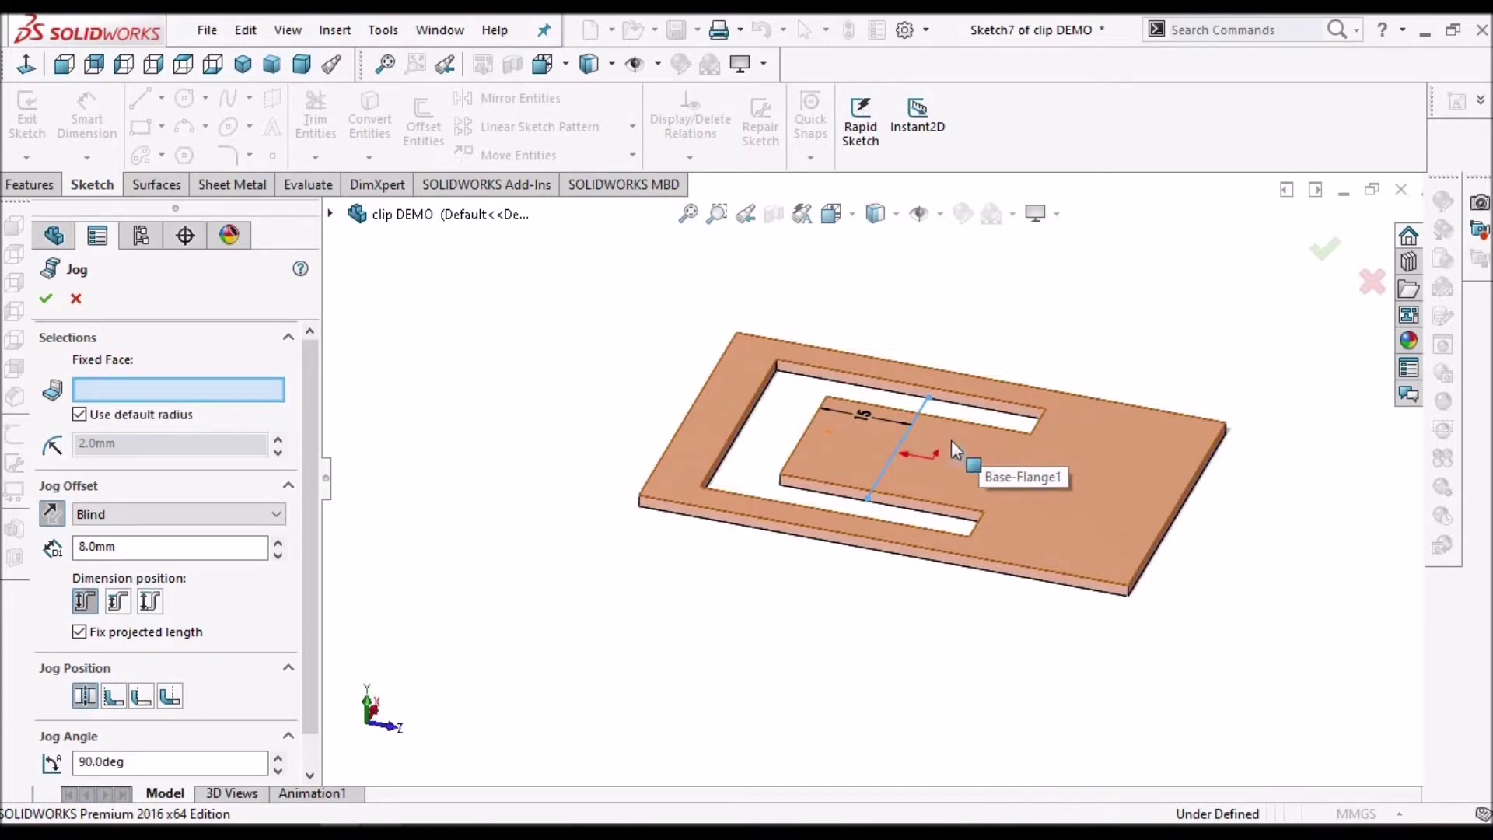
scroll(951, 441, "down", 2)
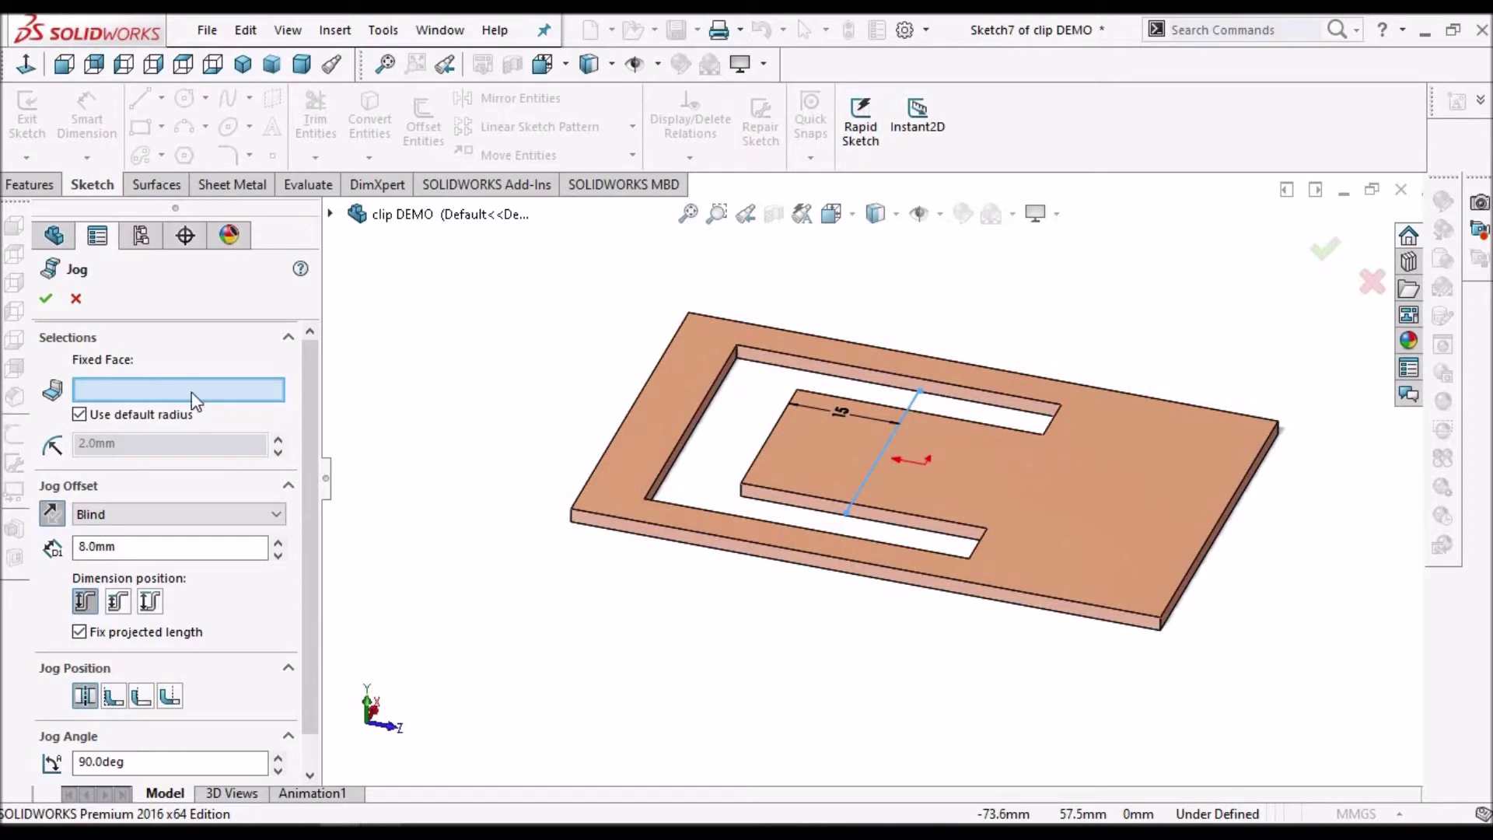
left_click(1082, 484)
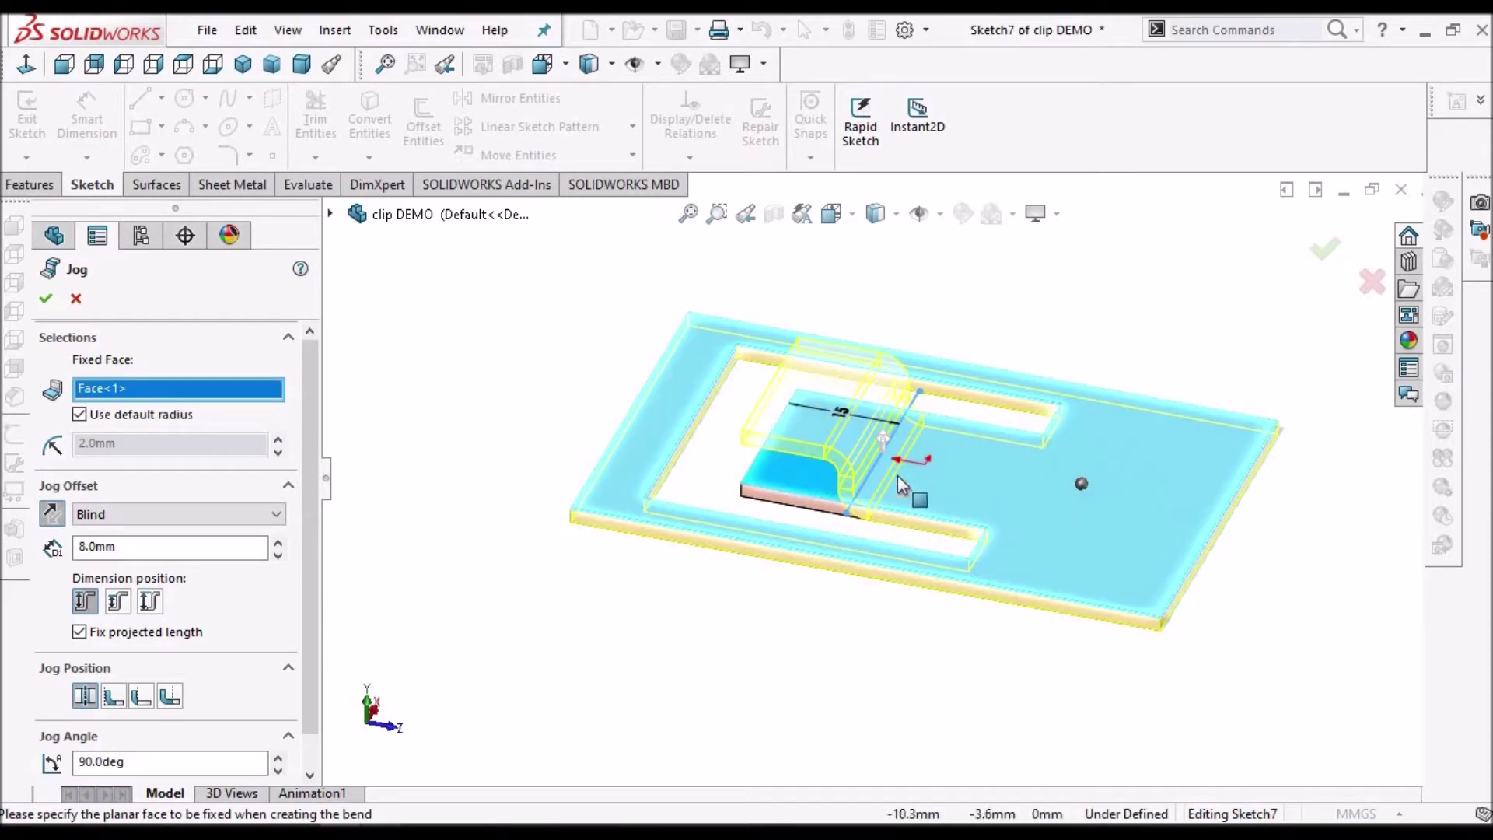
Step: Try the Inside Offset and Overall Dimension positions for the jog offset, checking the preview in the right side view
scroll(864, 487, "down", 3)
middle_click_drag(896, 371, 692, 371)
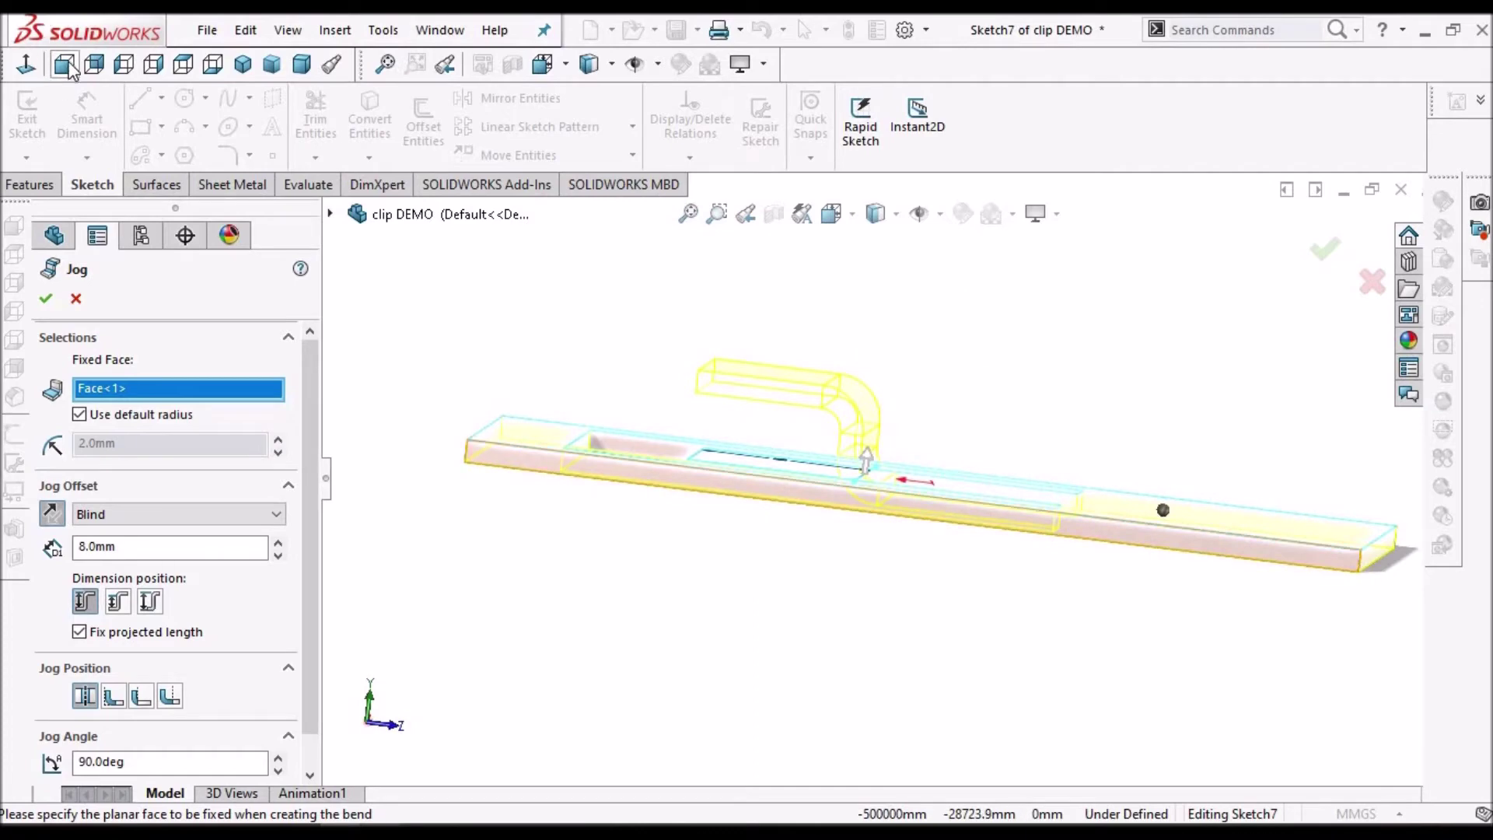
left_click(153, 63)
scroll(944, 445, "down", 1)
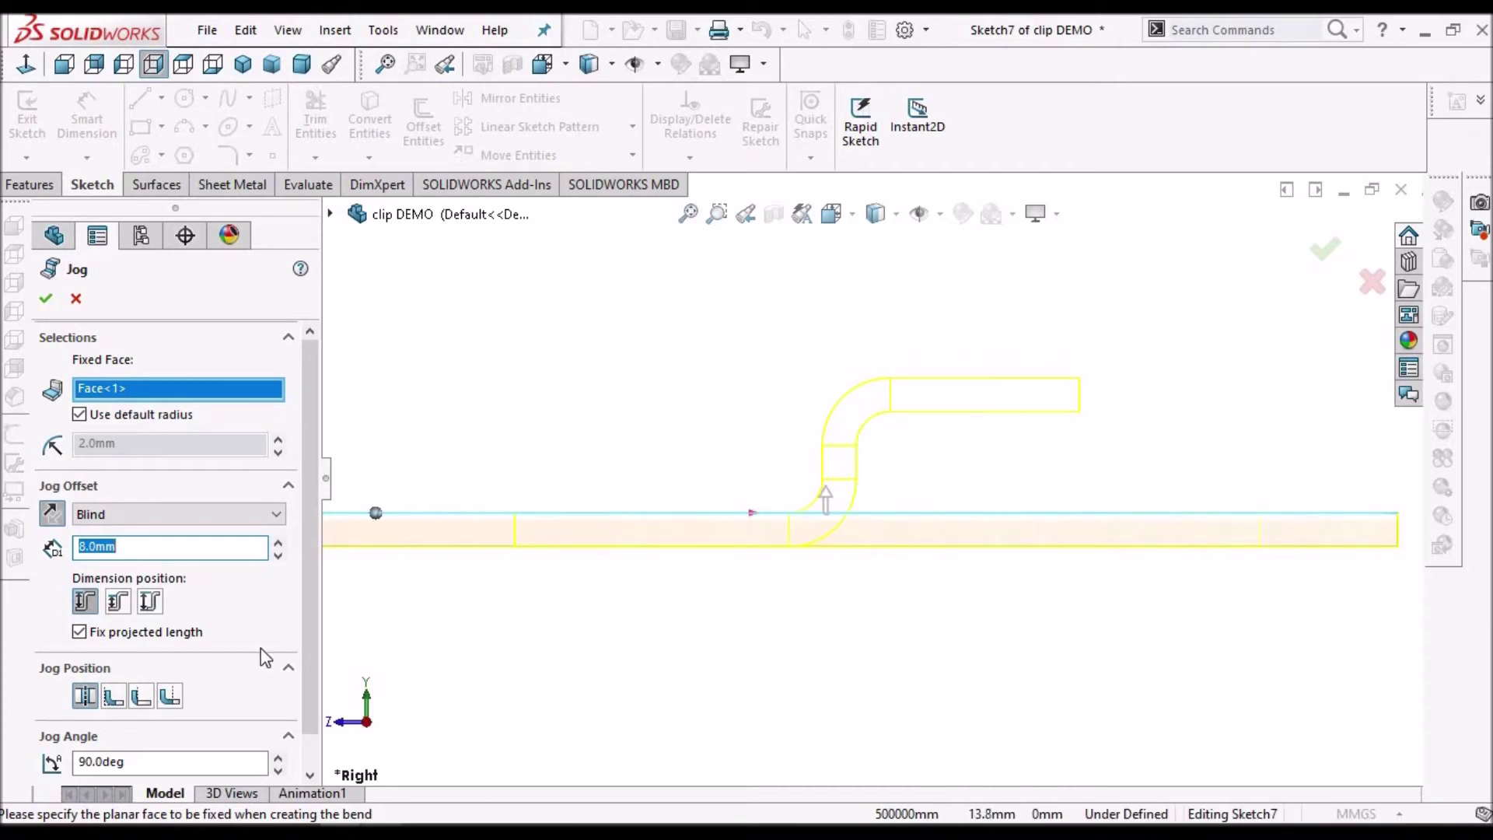
left_click(119, 603)
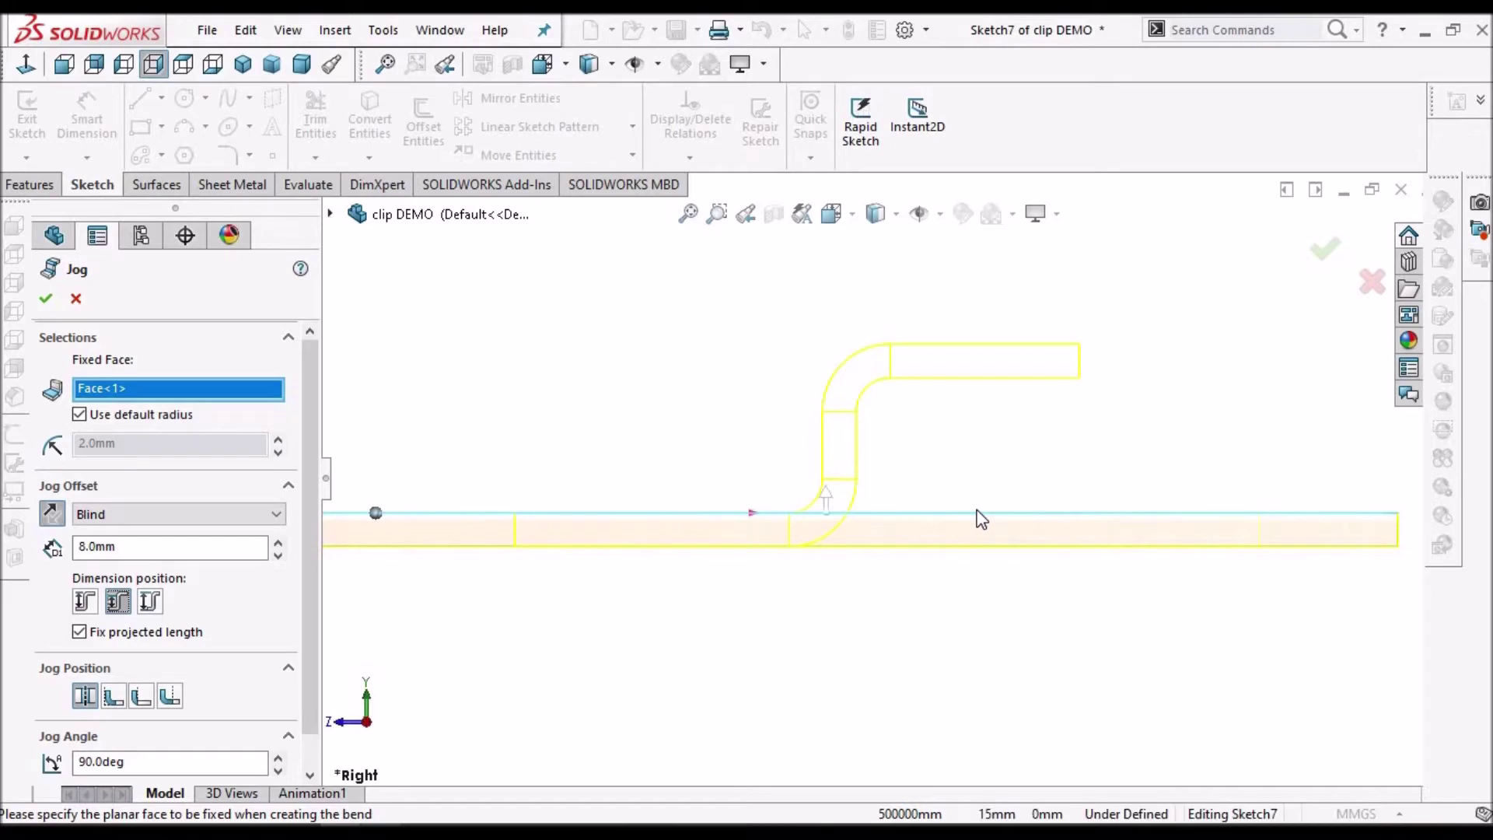
left_click(146, 599)
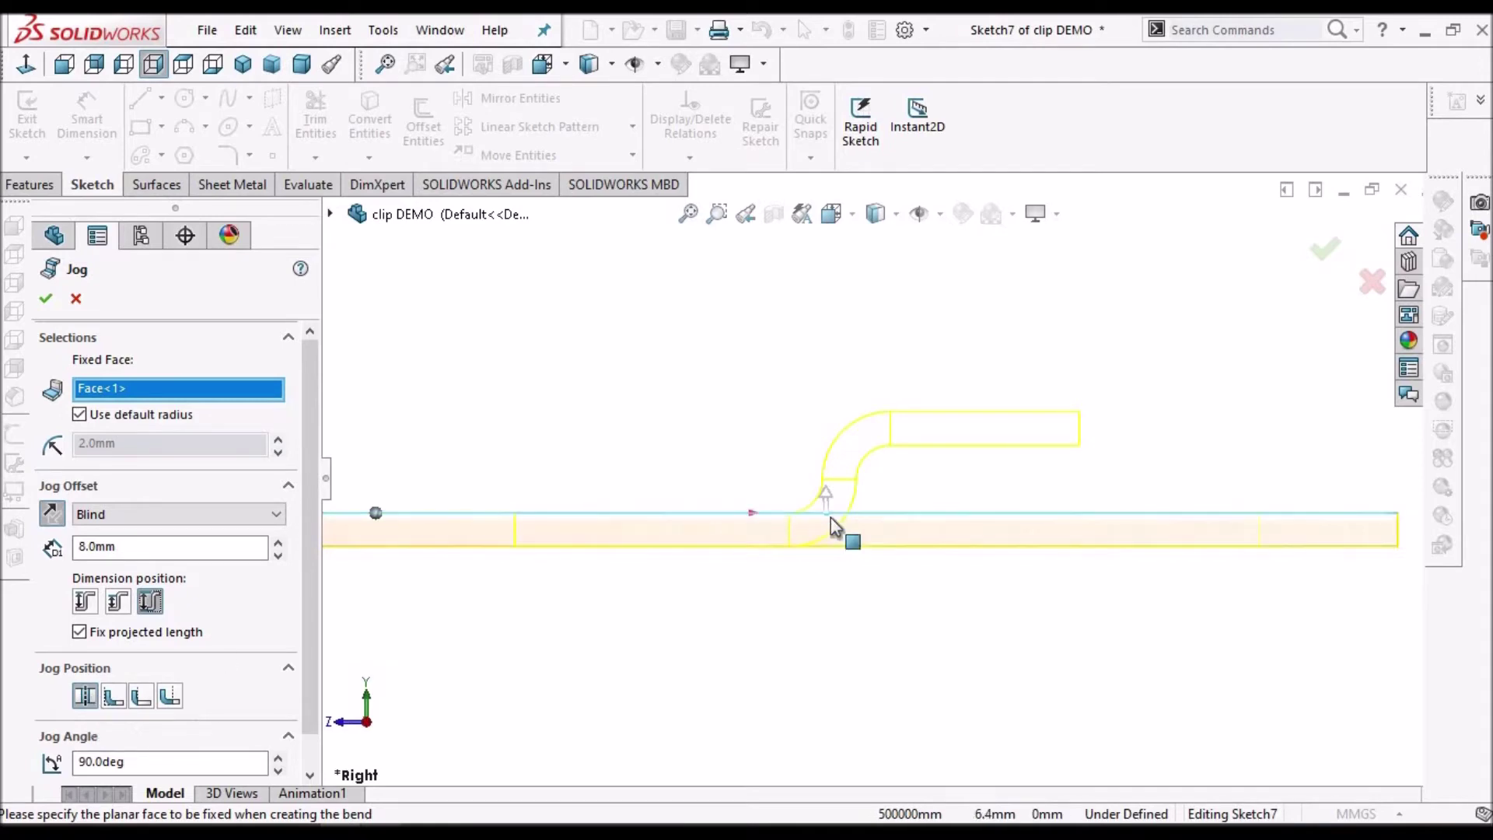
scroll(815, 483, "down", 3)
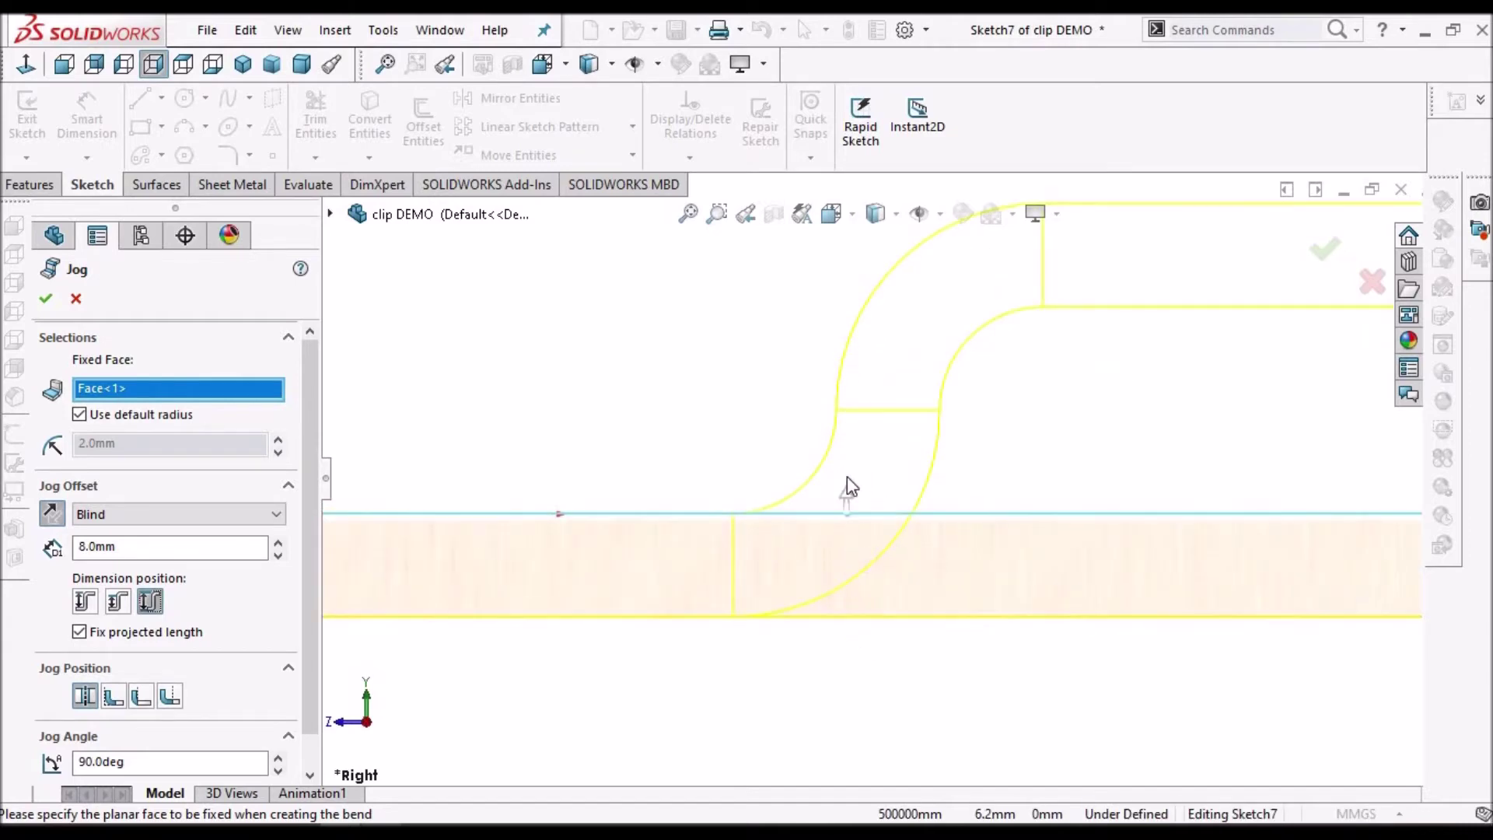
Step: Try the Material Inside and Material Outside jog positions, choose Bend Outside, and set the dimension position to Outside Offset
left_click(112, 700)
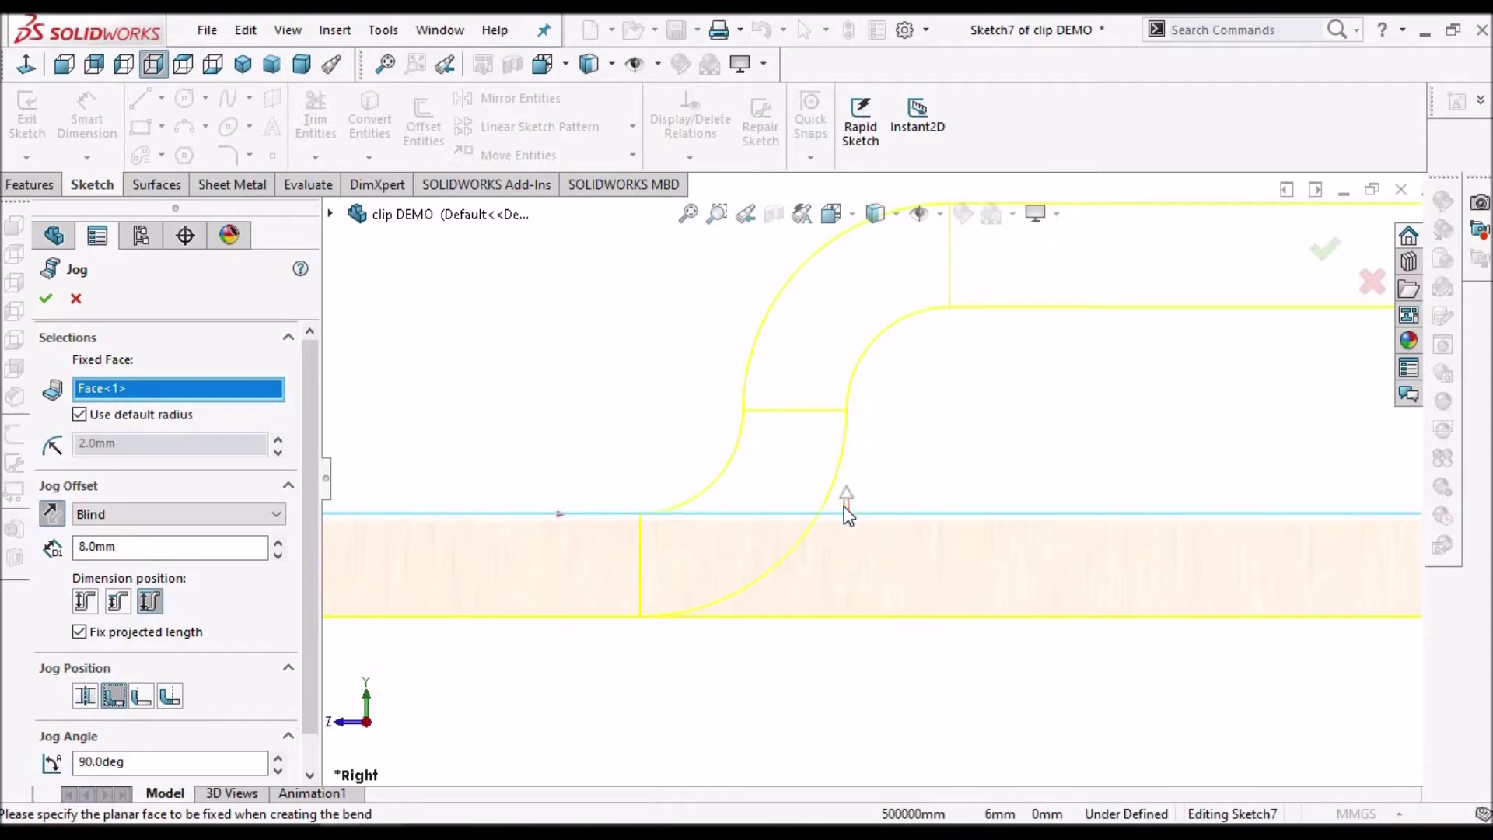
left_click(148, 703)
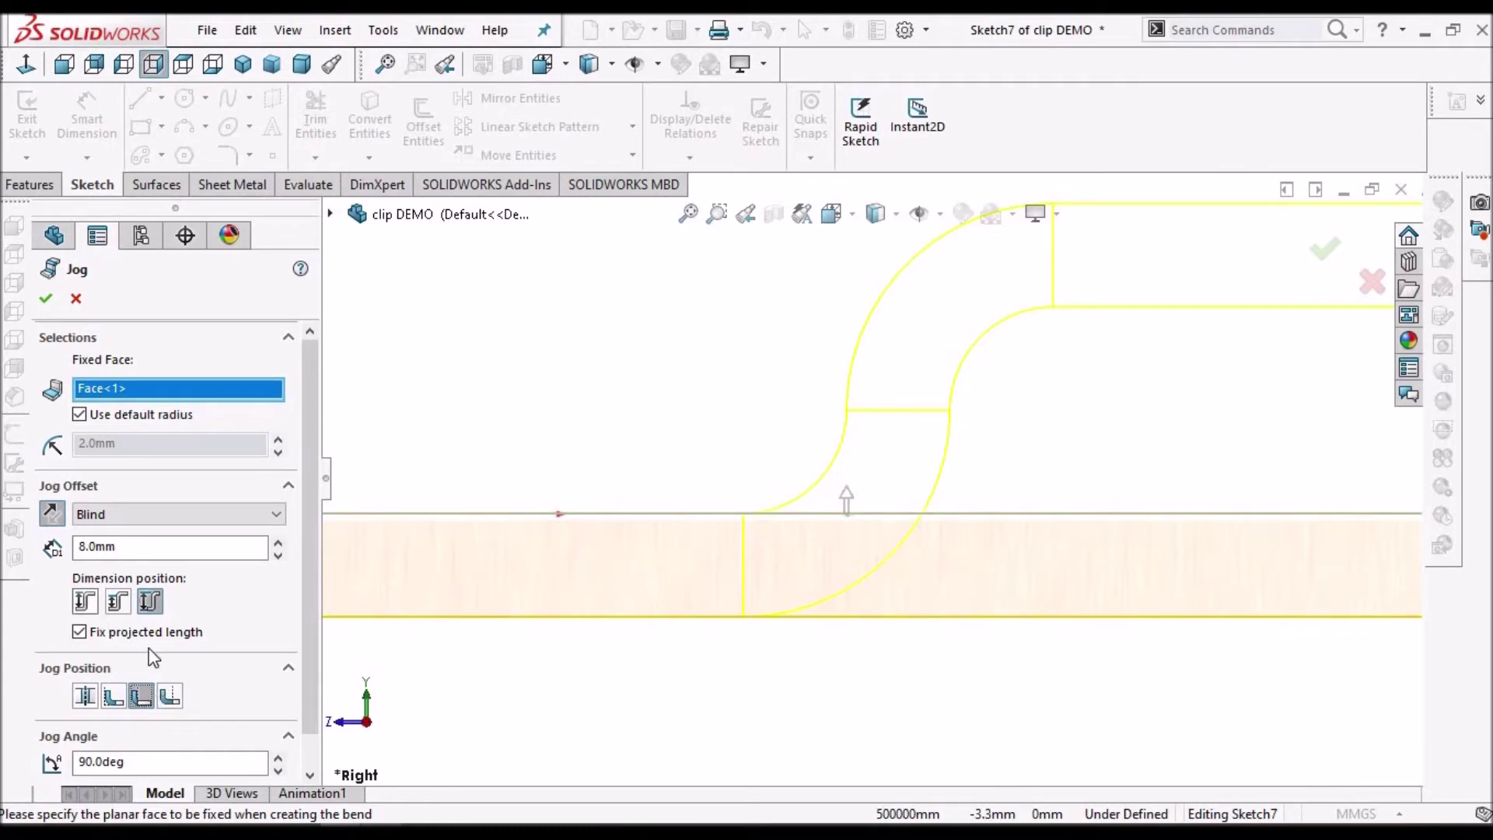
left_click(170, 697)
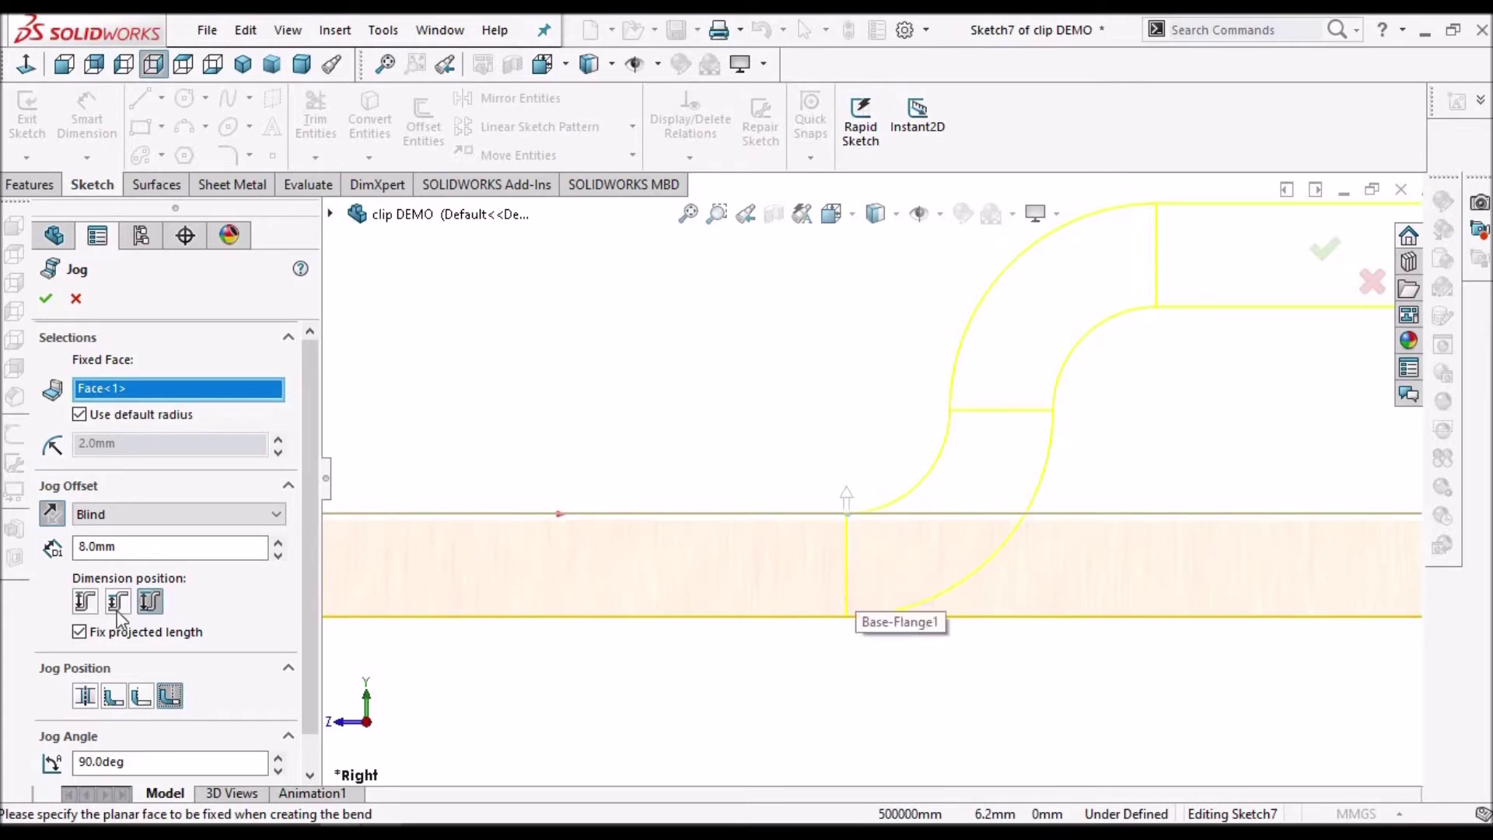
left_click(85, 599)
scroll(970, 444, "up", 7)
Step: Try a jog angle of 120 degrees and set it back to 90 degrees
left_click_drag(313, 711, 327, 767)
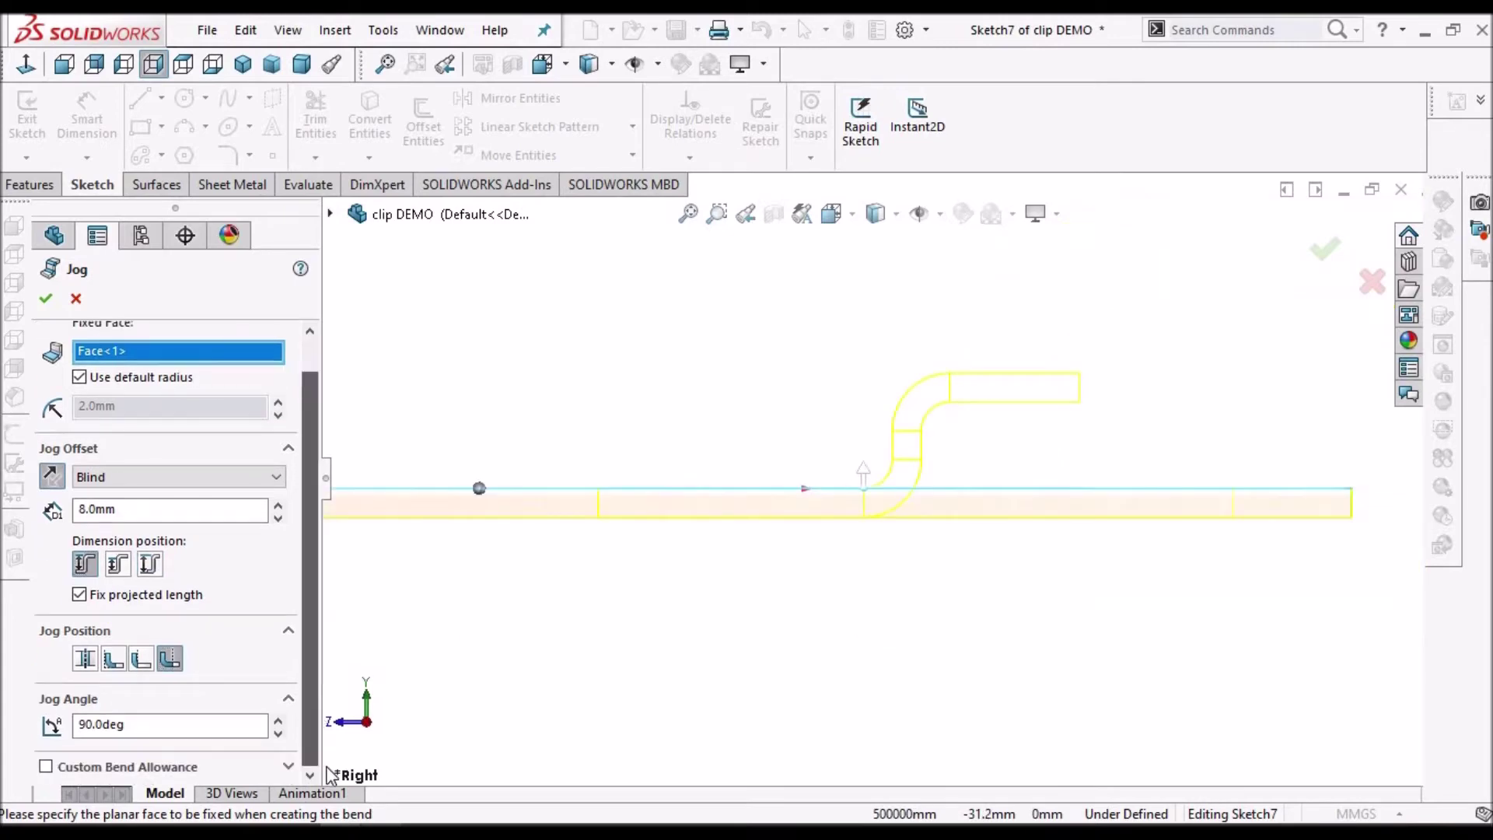
left_click(141, 724)
type("2")
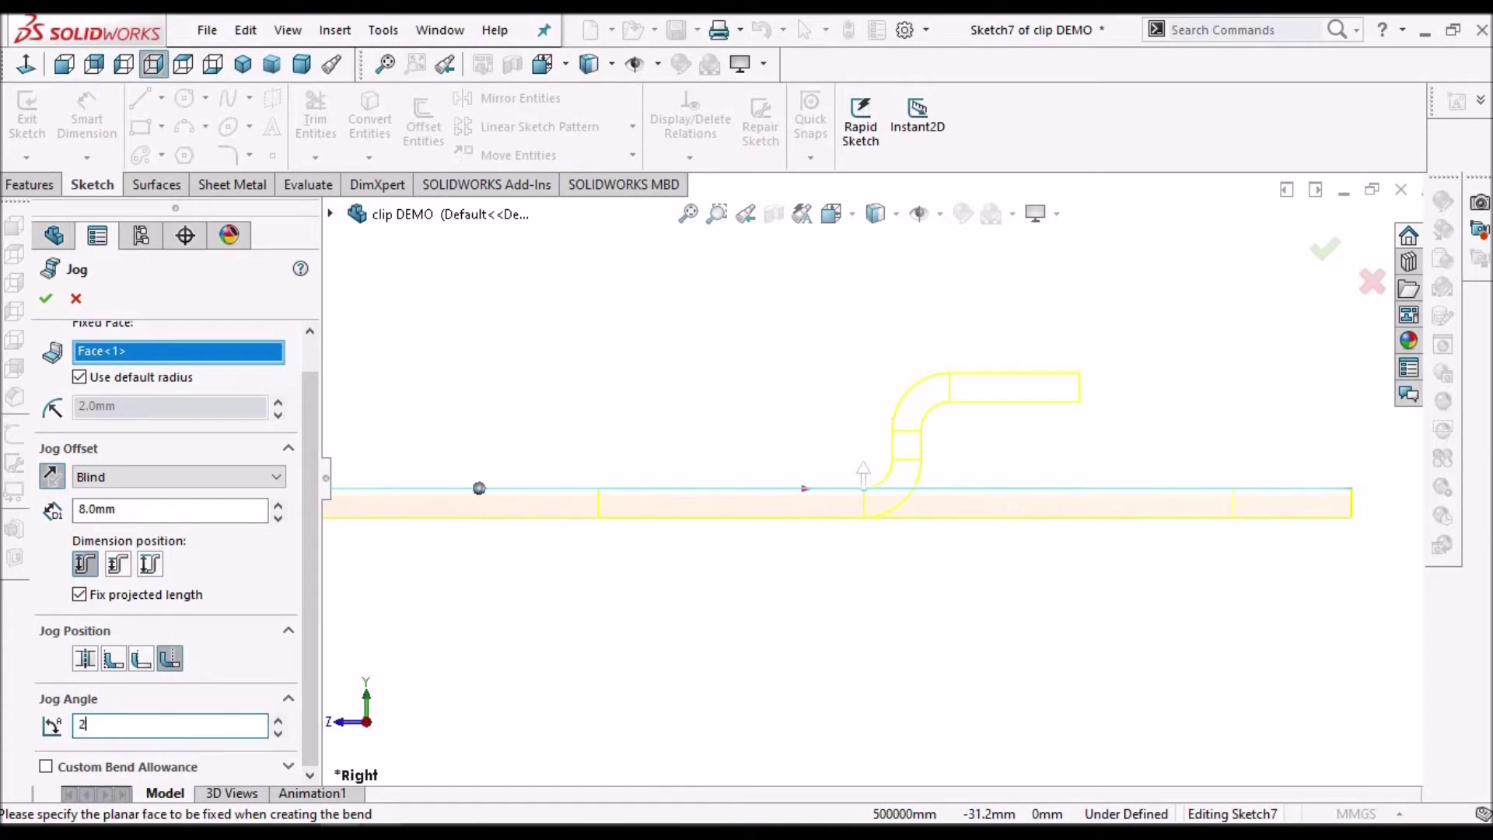
type("0")
key("Return")
left_click(150, 729)
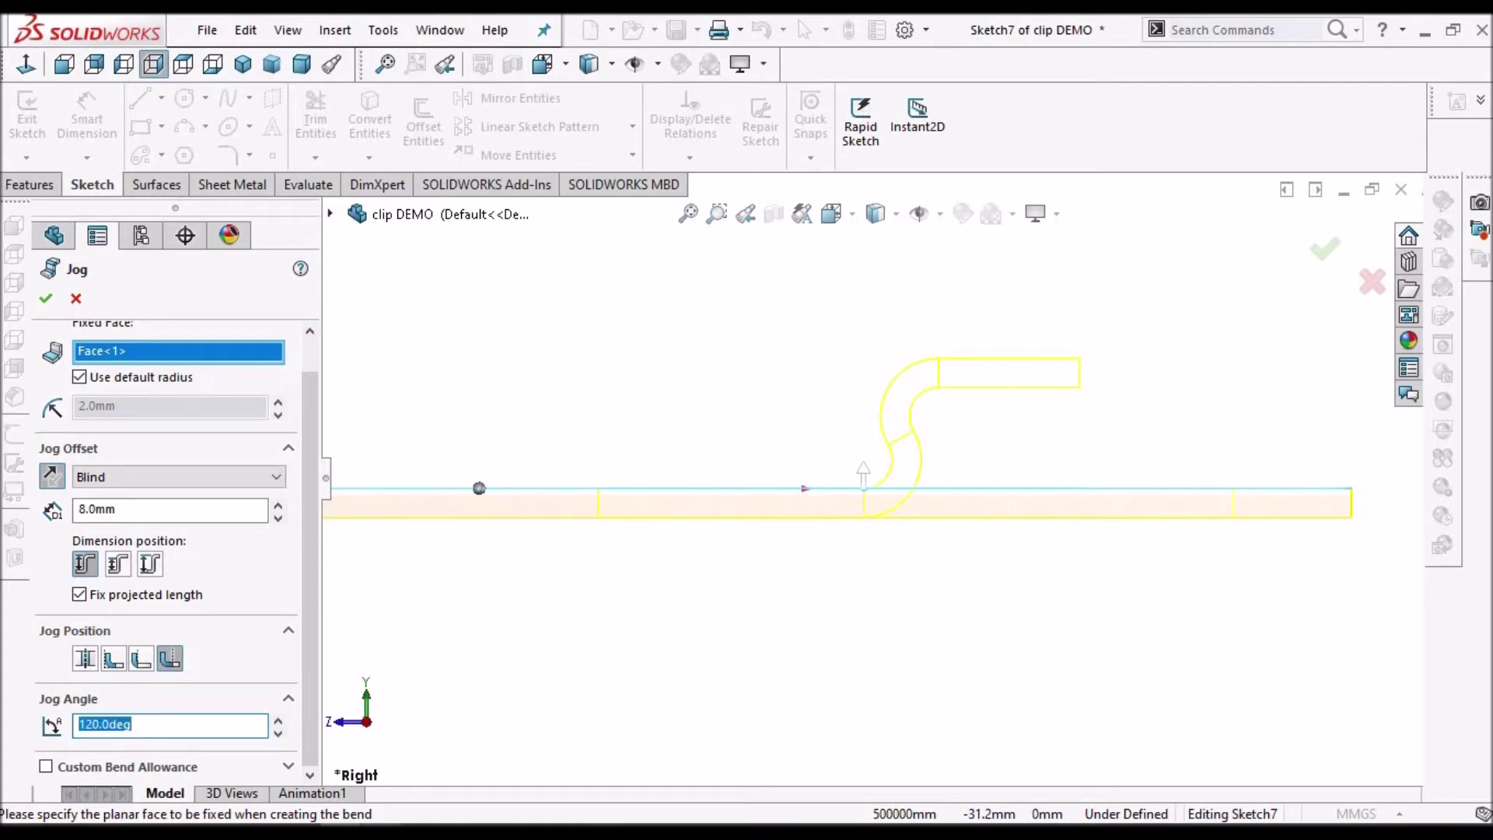
type("90")
left_click(217, 704)
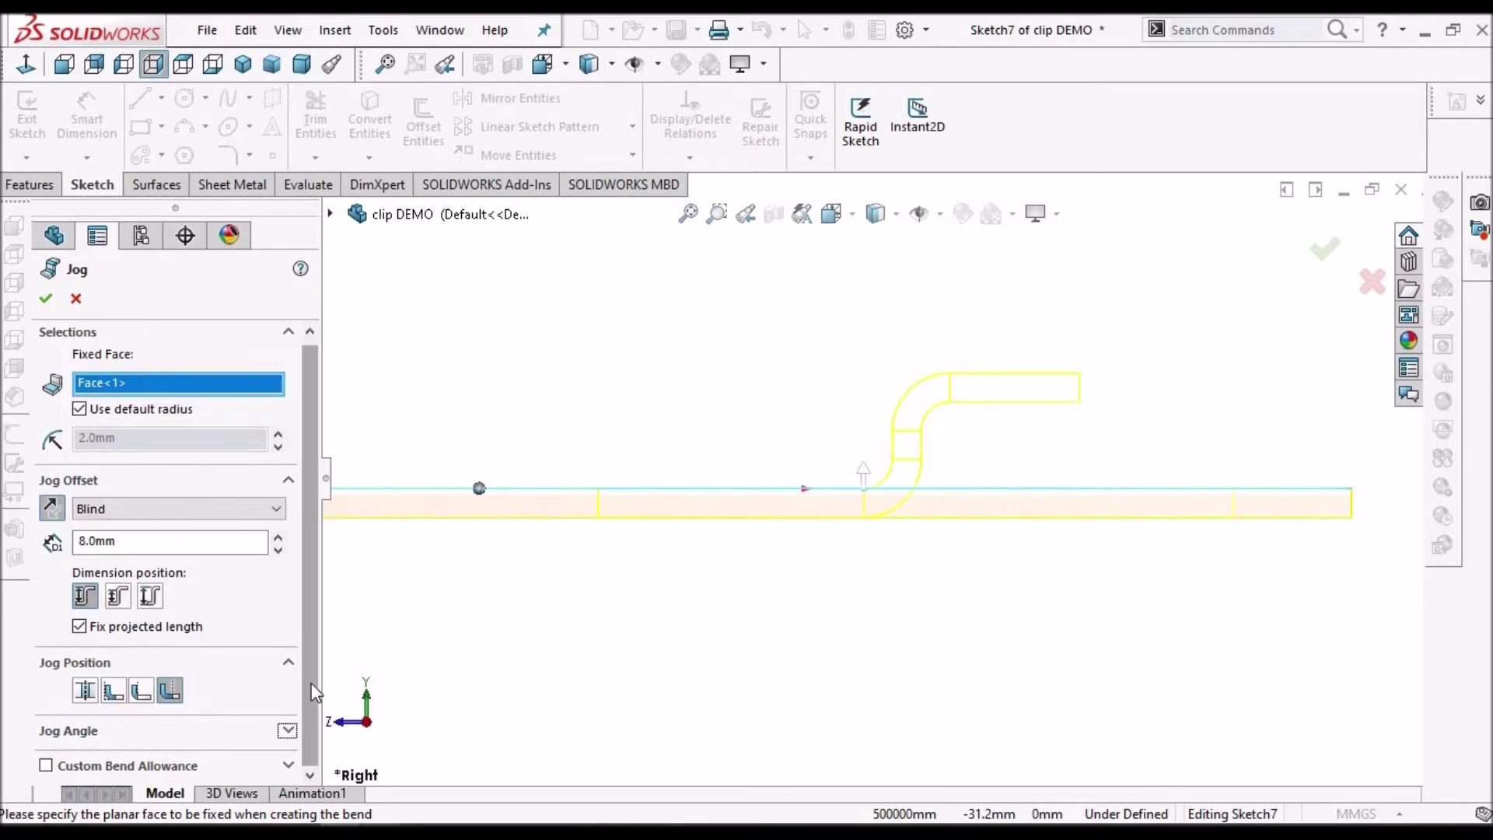
Step: Enable a custom bend allowance using the K-Factor method at 0.4 and complete the jog
left_click(204, 765)
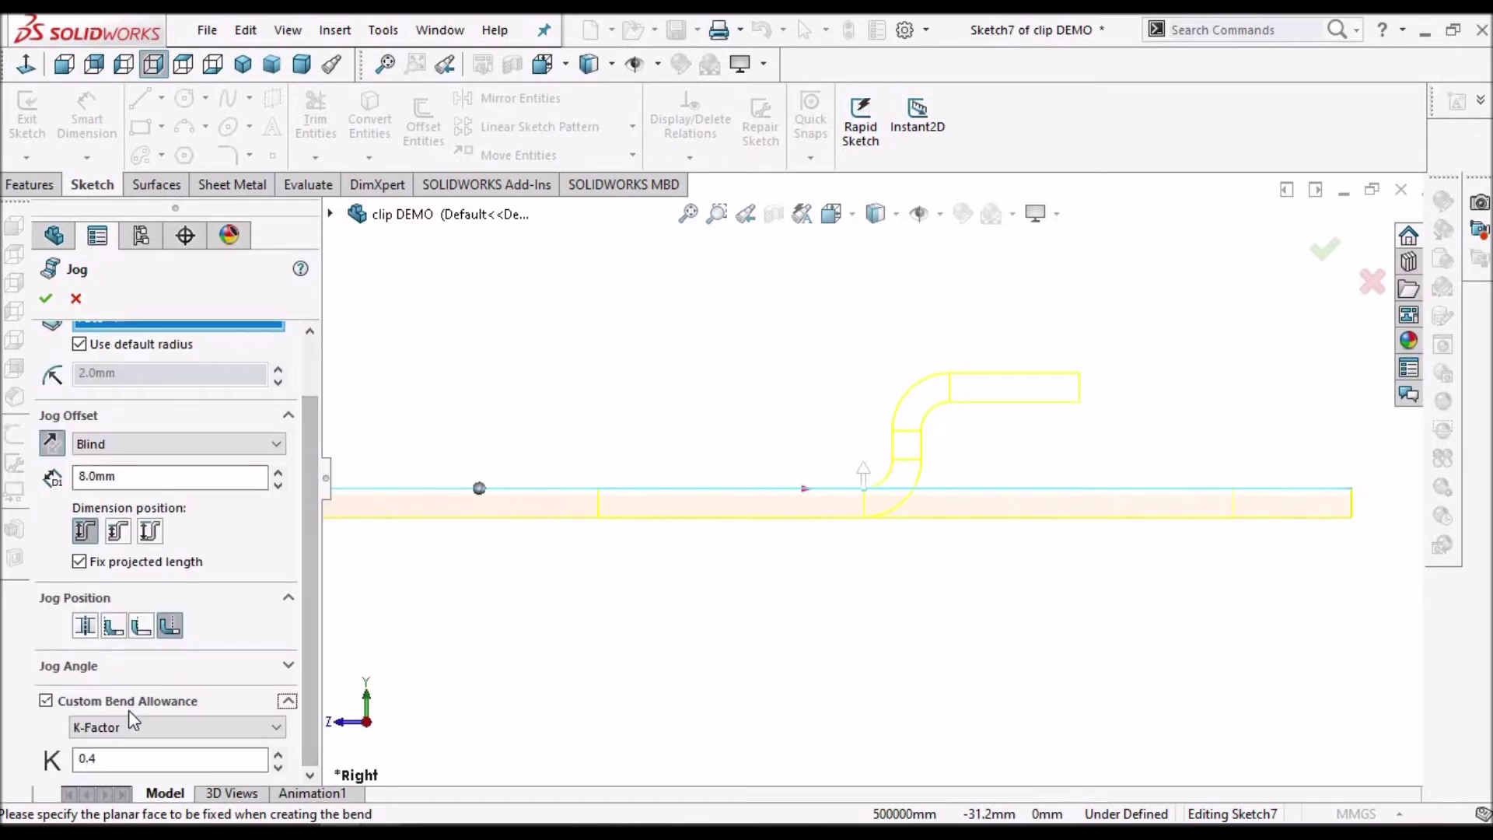
left_click(277, 731)
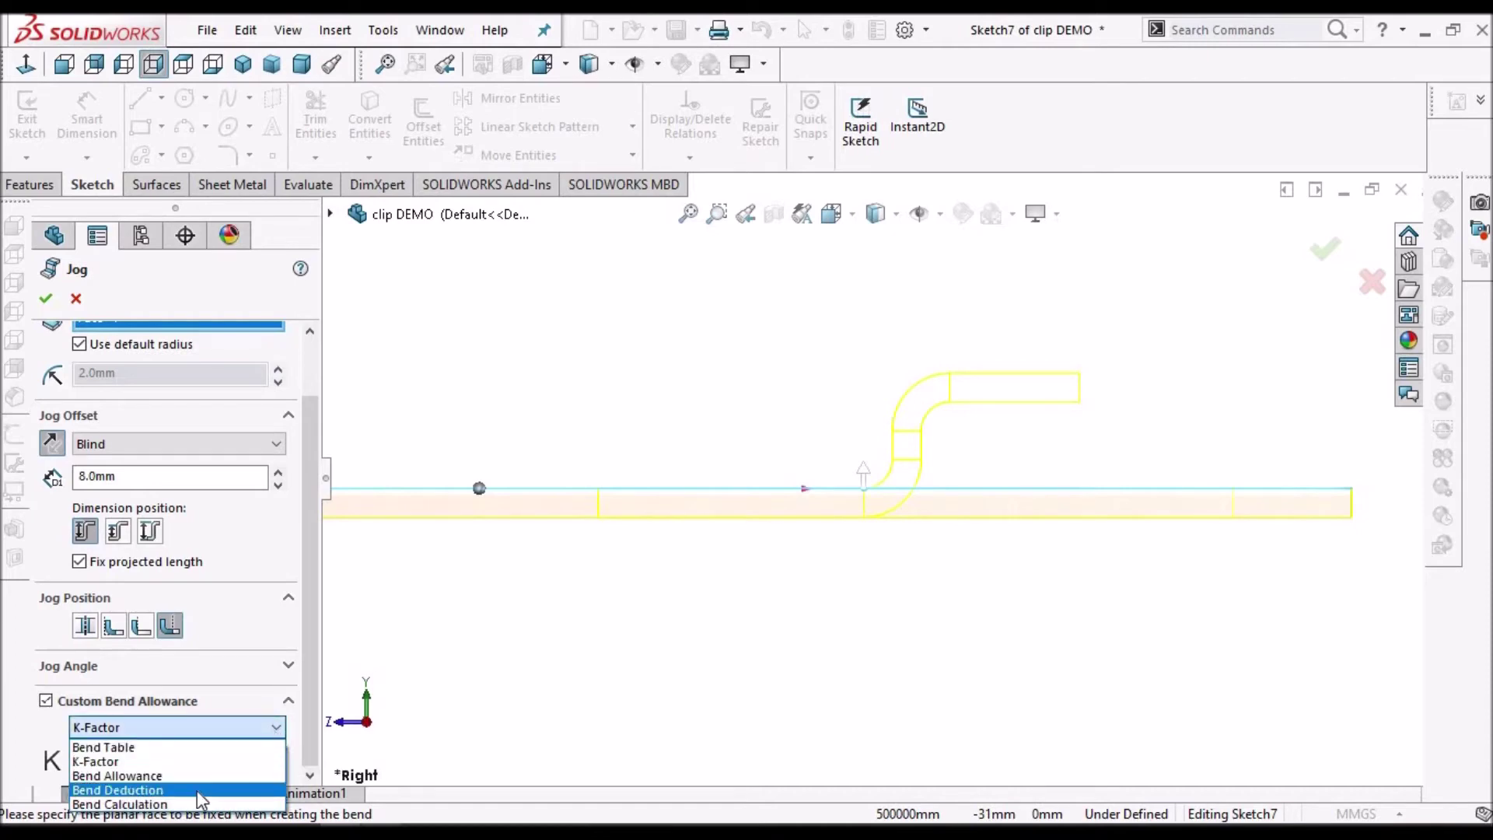
left_click(276, 726)
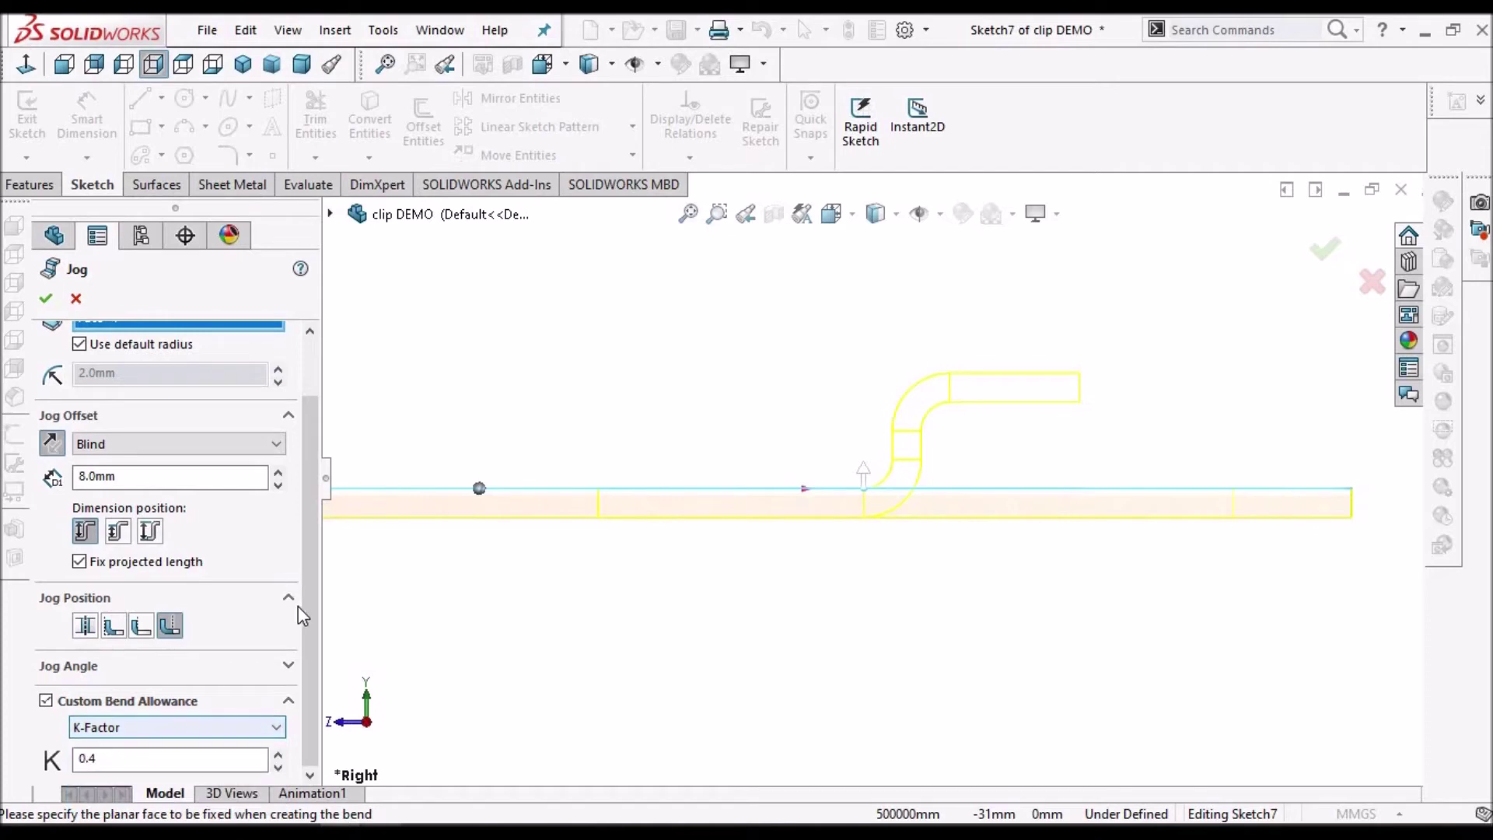
scroll(629, 428, "up", 2)
left_click(46, 298)
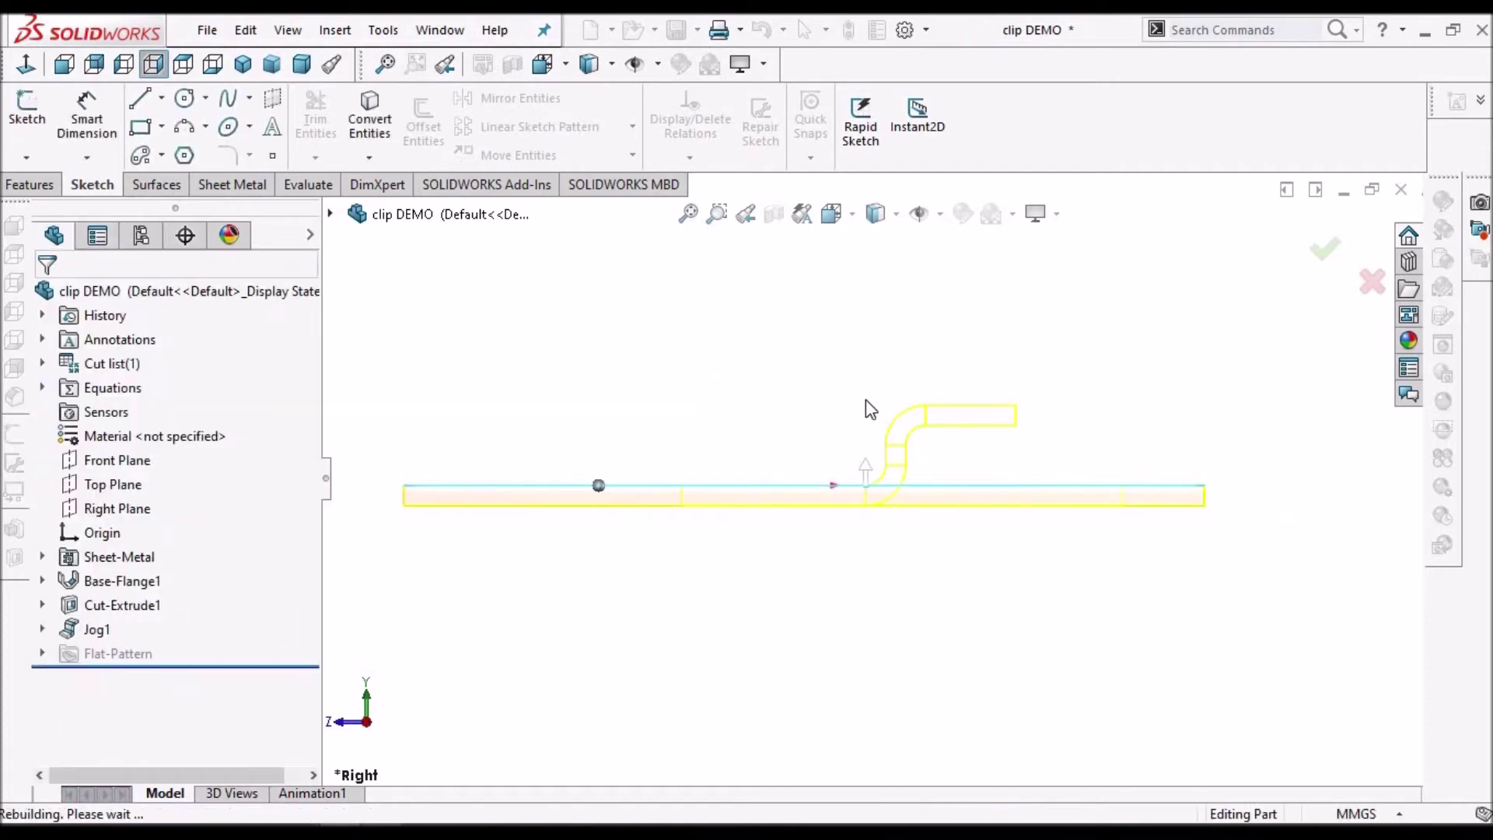
middle_click_drag(978, 469, 855, 504)
scroll(785, 479, "down", 3)
scroll(785, 479, "up", 3)
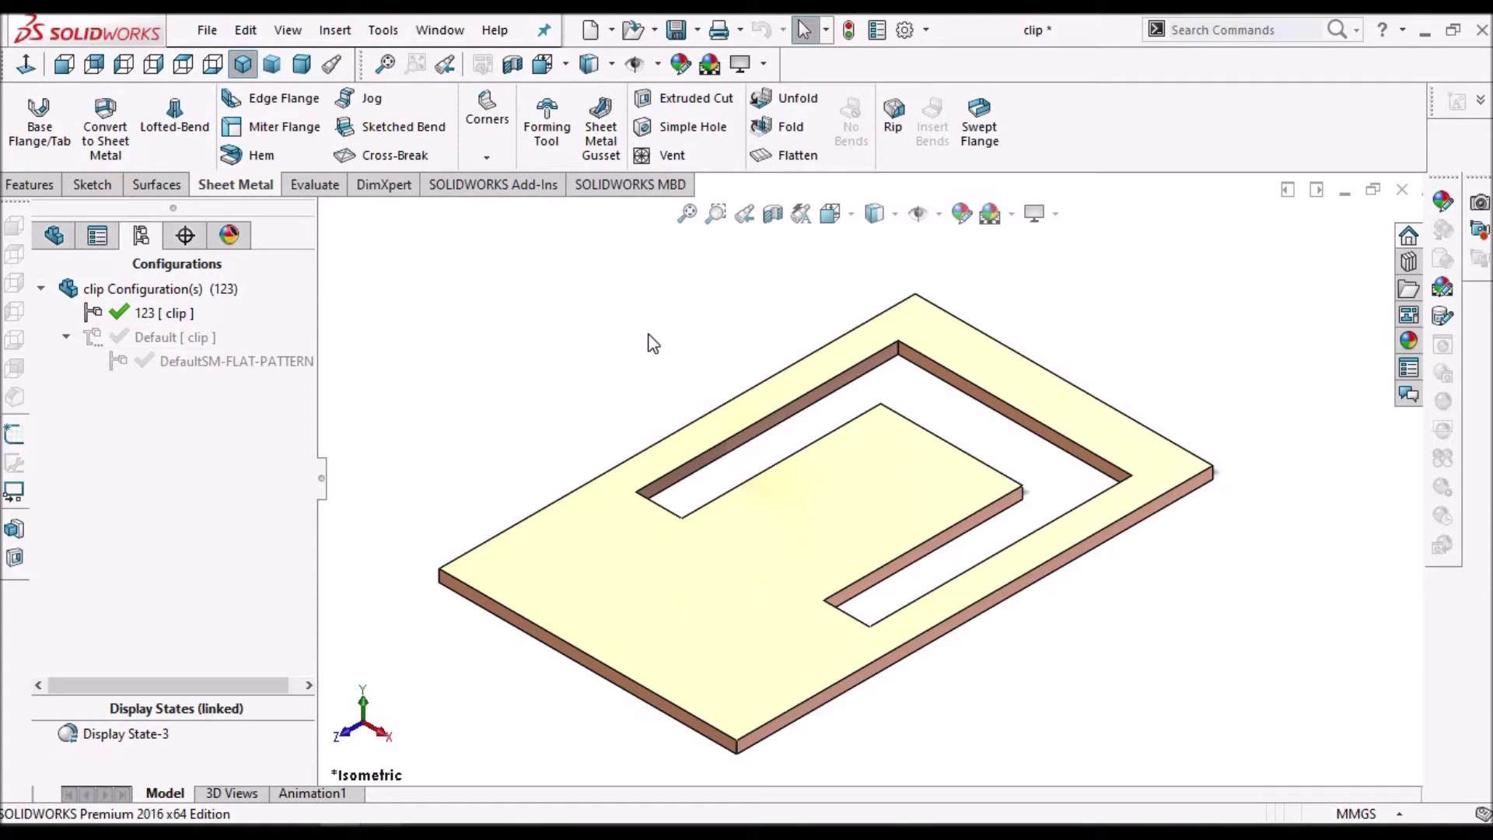
Step: Activate the clip's Default configuration and its DefaultSM-FLAT-PATTERN configuration to compare the bent and flat shapes
double_click(181, 339)
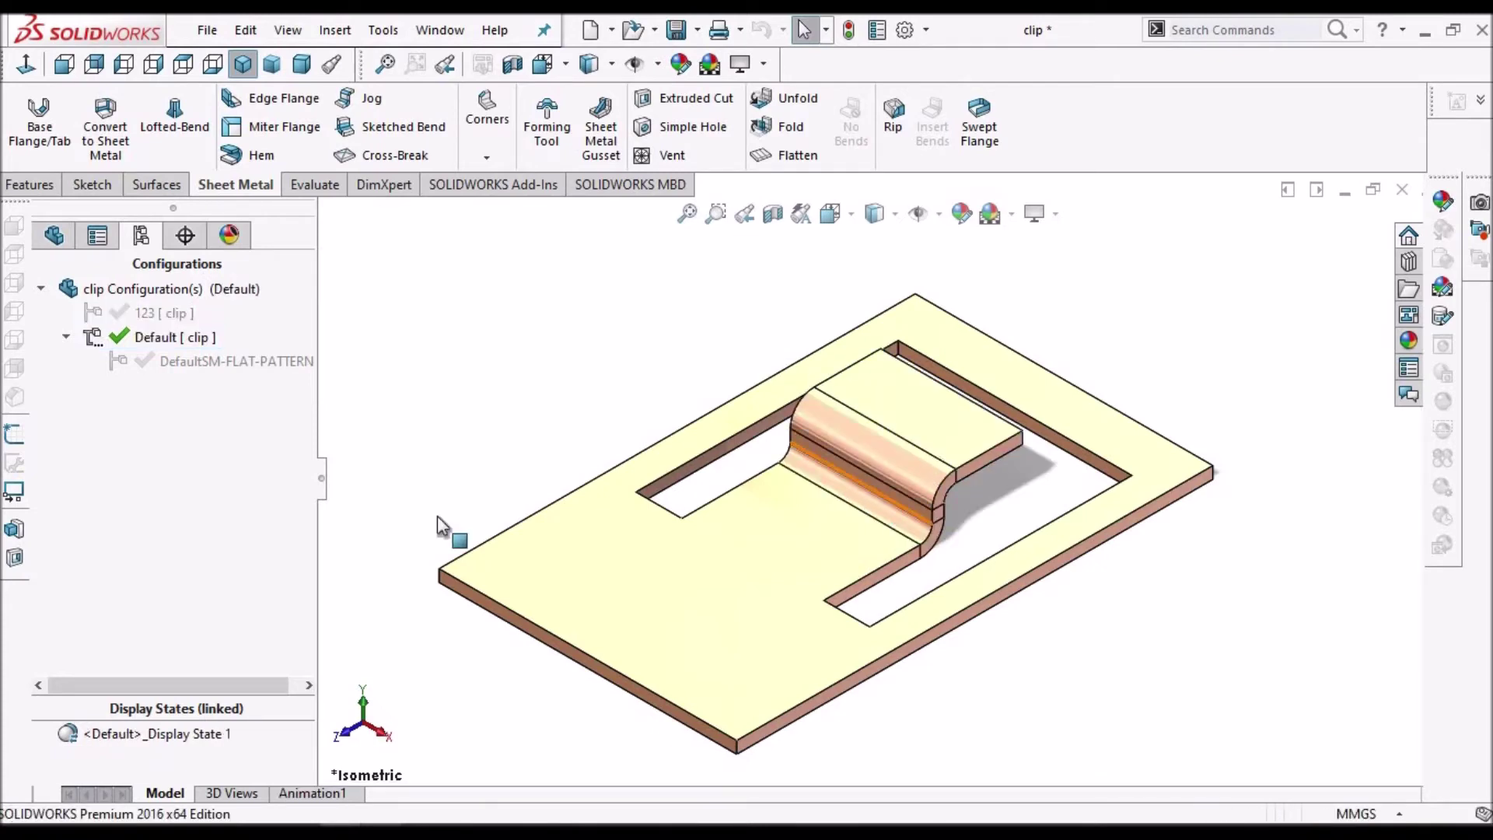
double_click(227, 360)
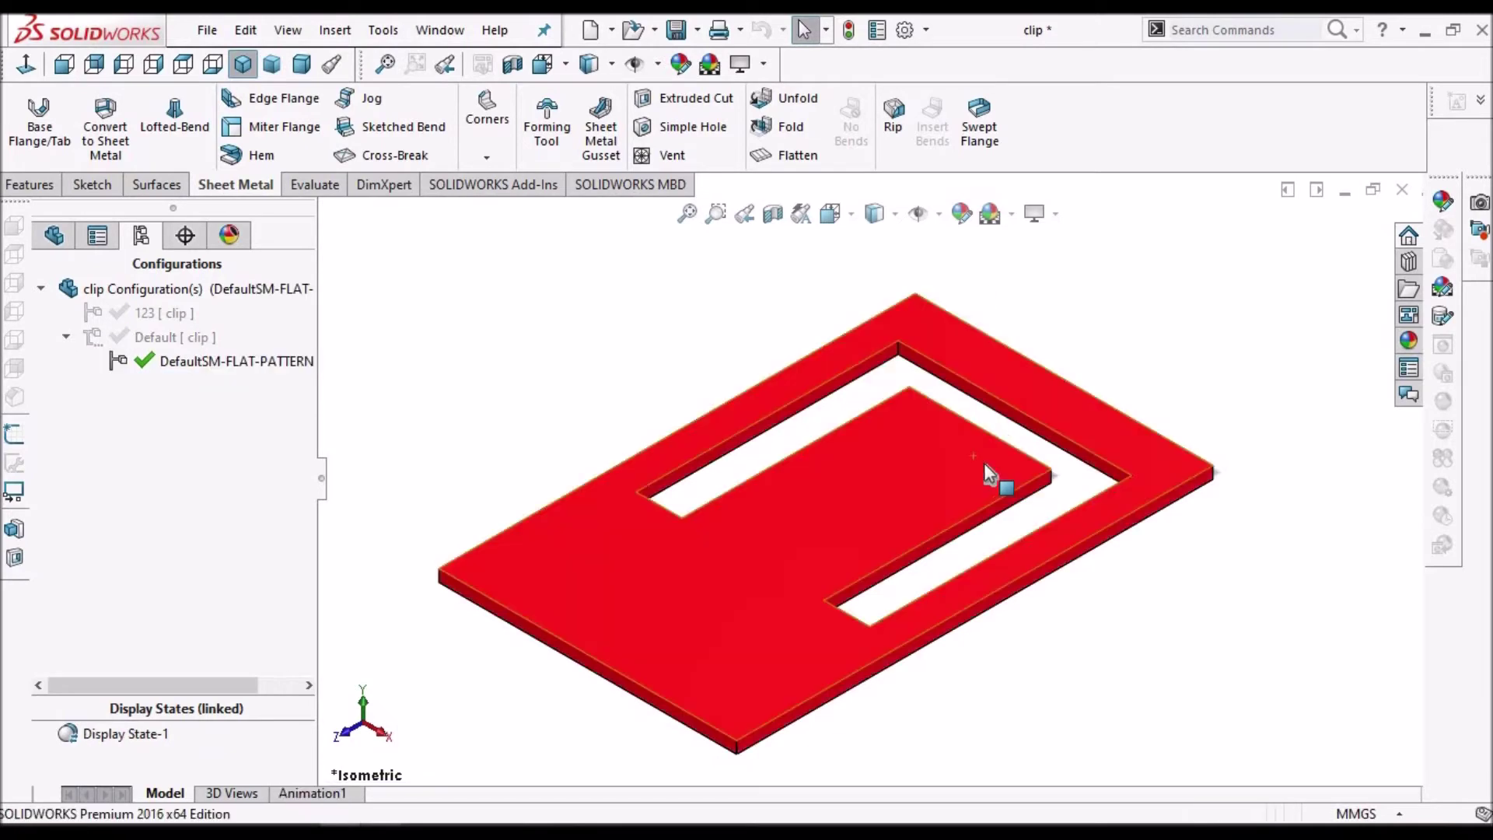
left_click(778, 155)
Step: Switch to the clip drawing and examine the slot gap dimensions in the views before and after the jog feature
key("ctrl+Tab")
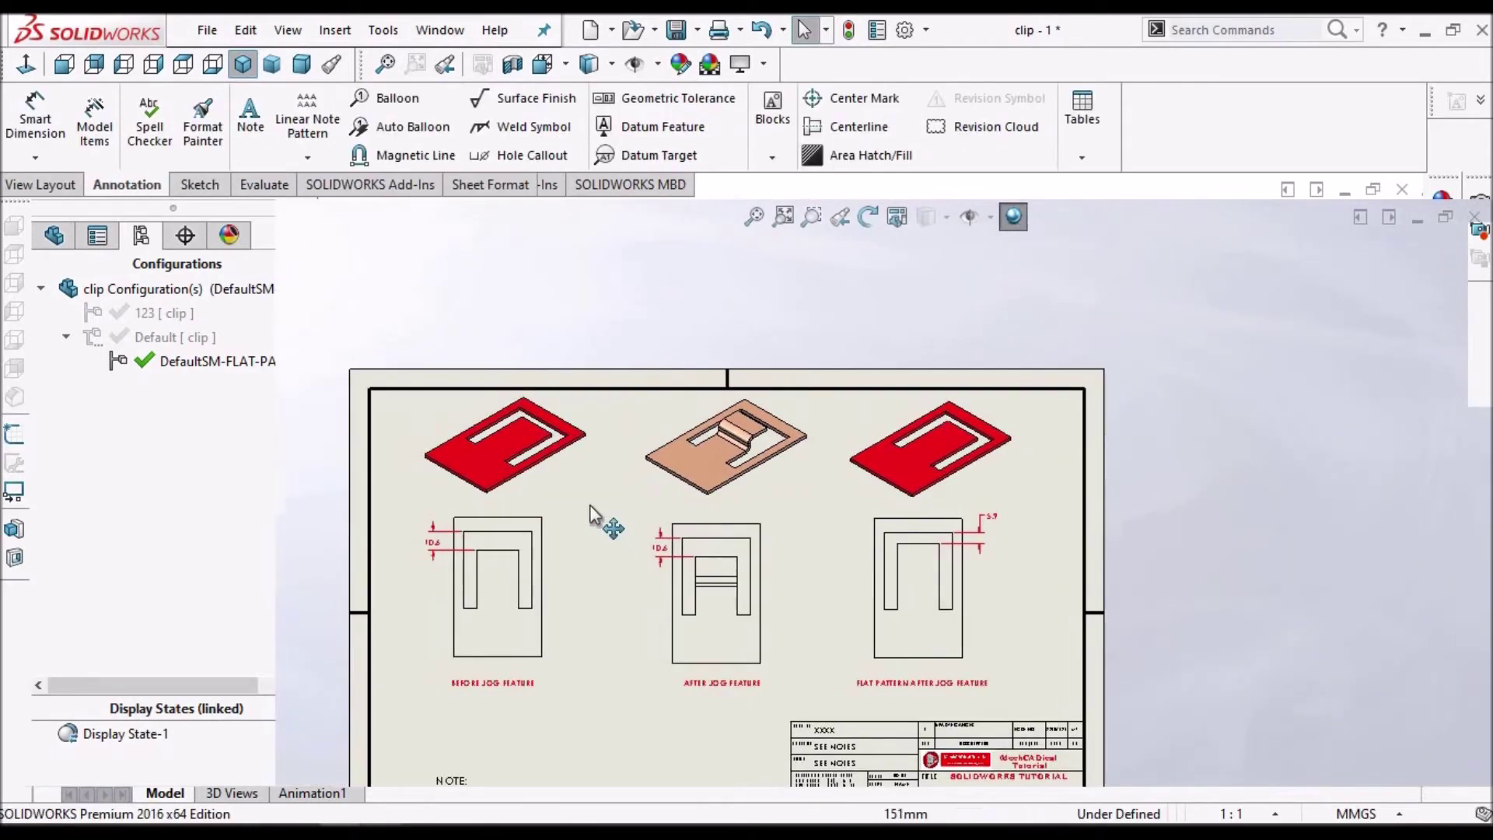
scroll(567, 500, "down", 5)
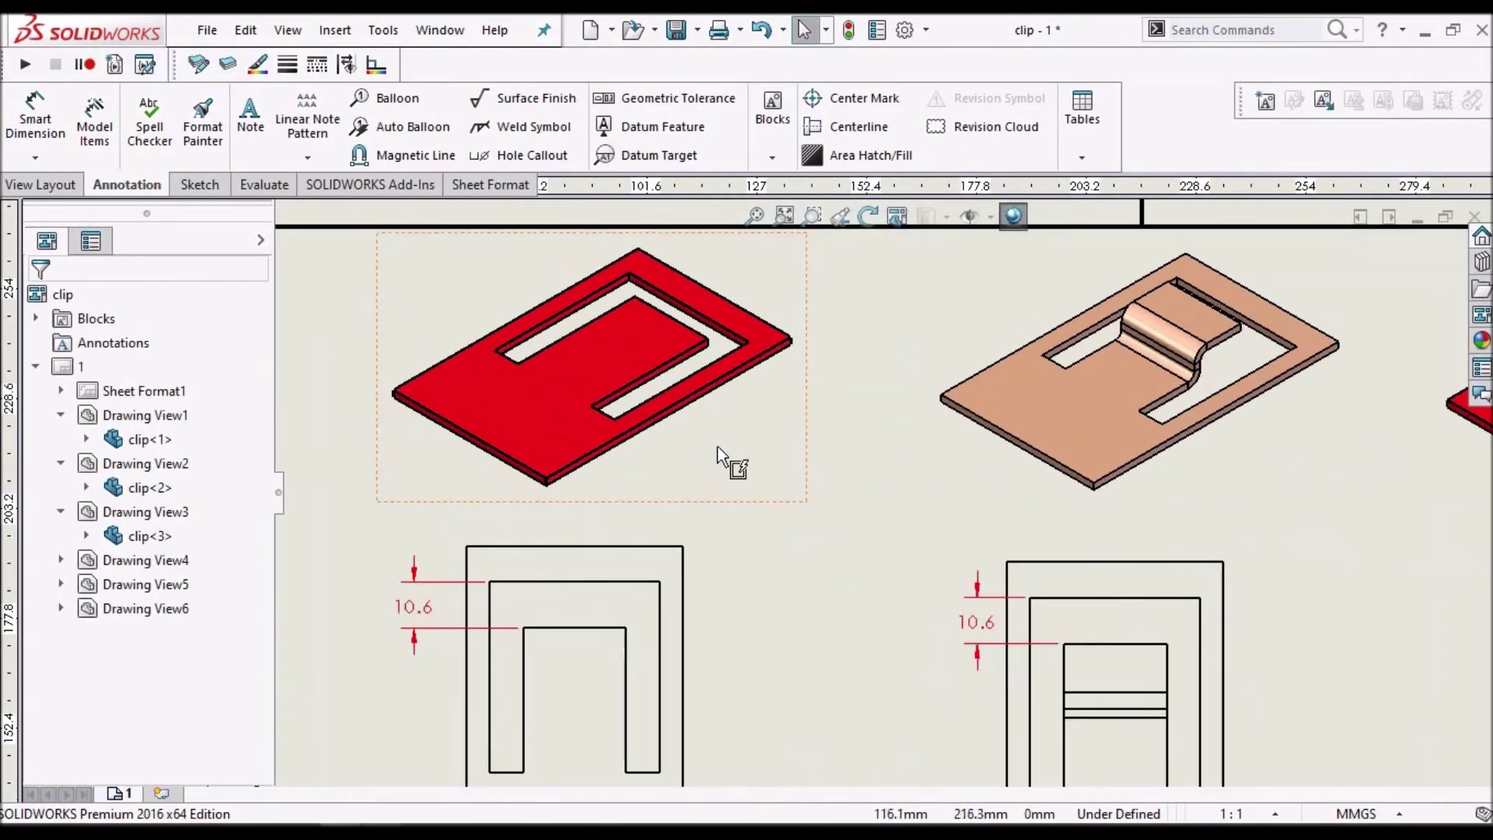
scroll(720, 442, "up", 3)
scroll(837, 548, "up", 4)
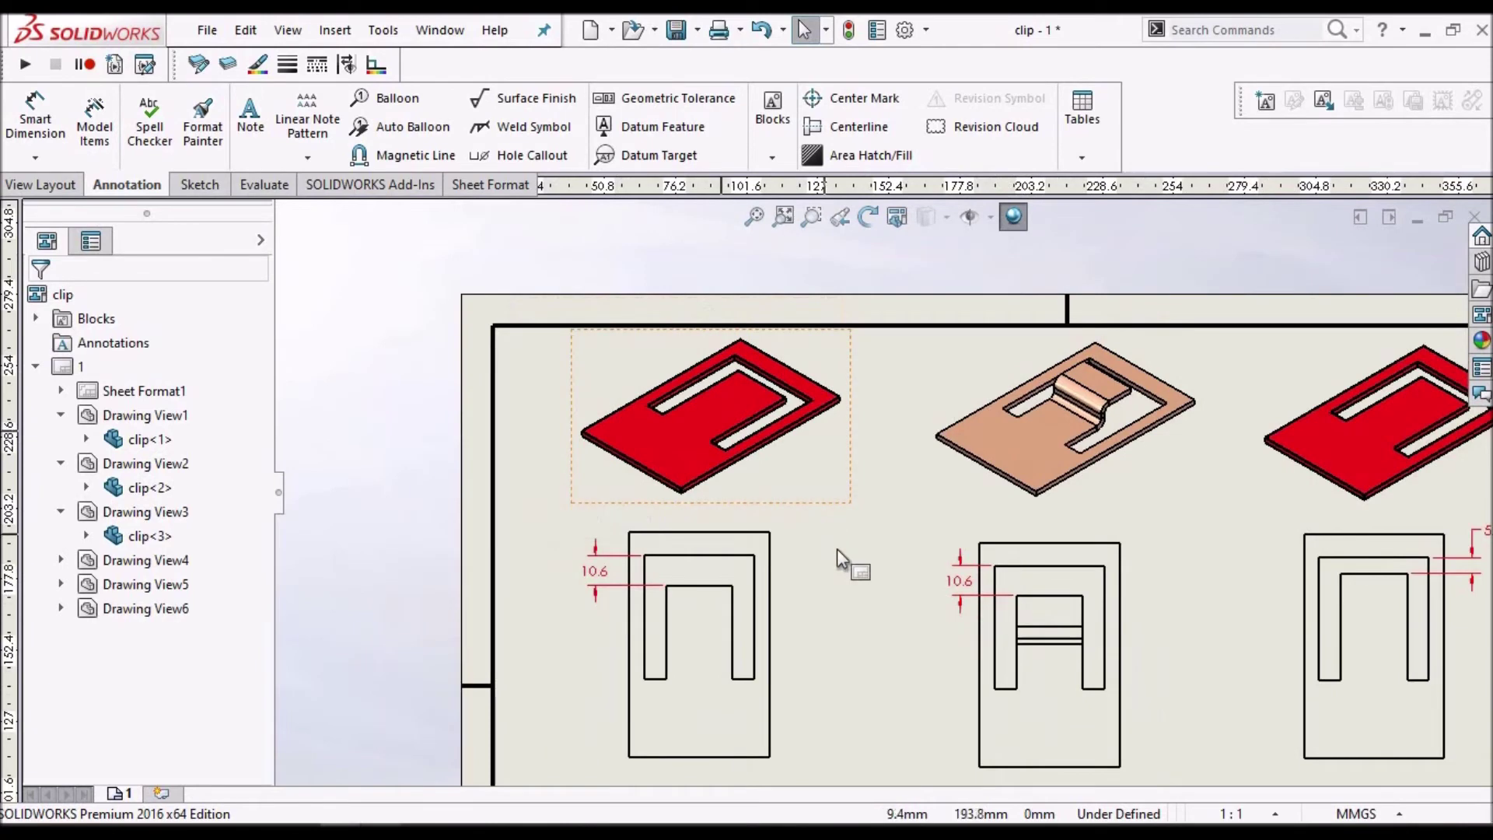
scroll(815, 591, "down", 5)
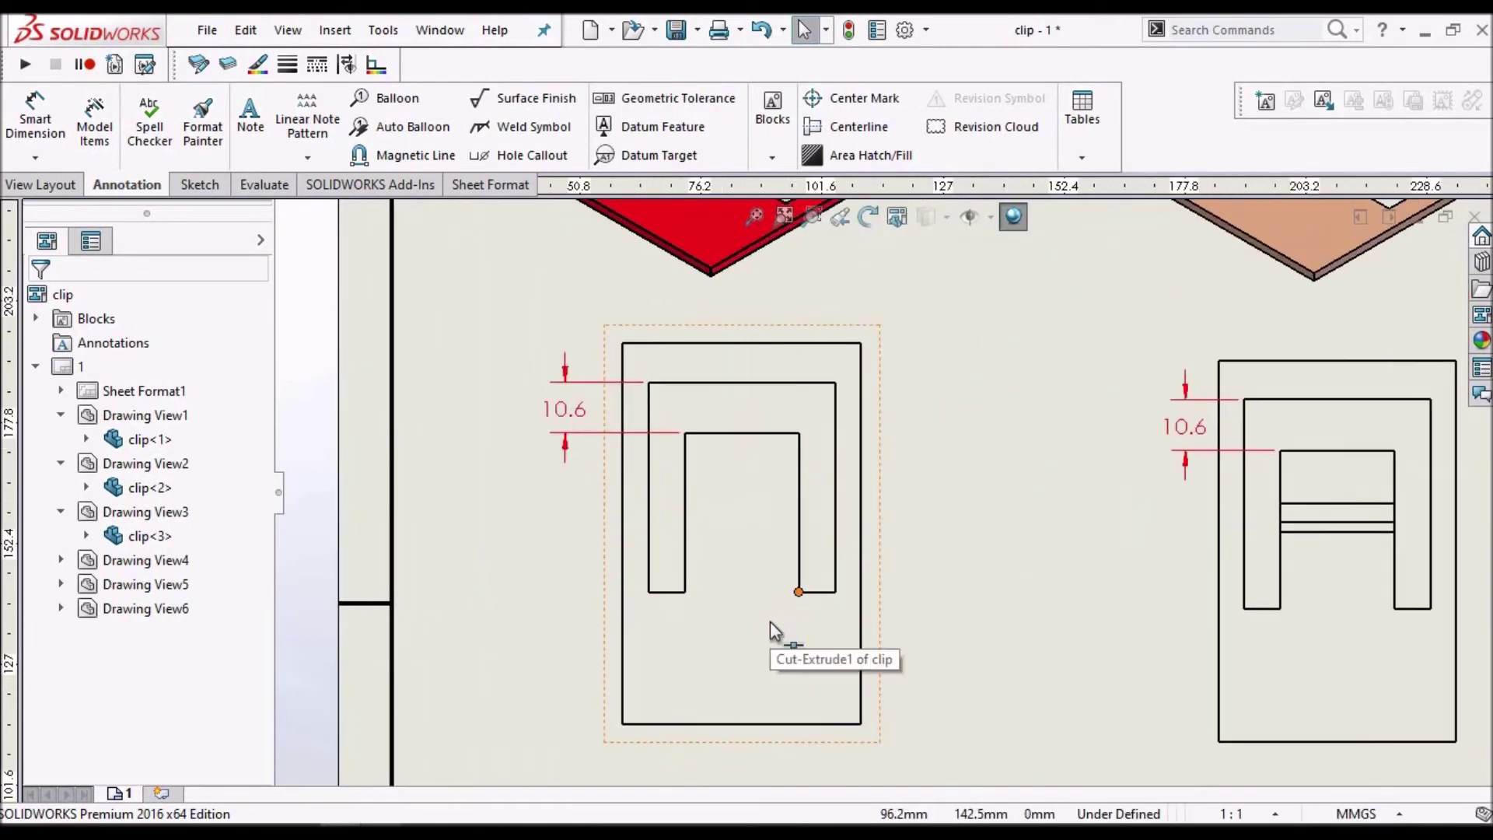
Step: Compare the gap dimension between tongue and slot end in the before-jog view with the one in the after-jog view
scroll(712, 412, "down", 2)
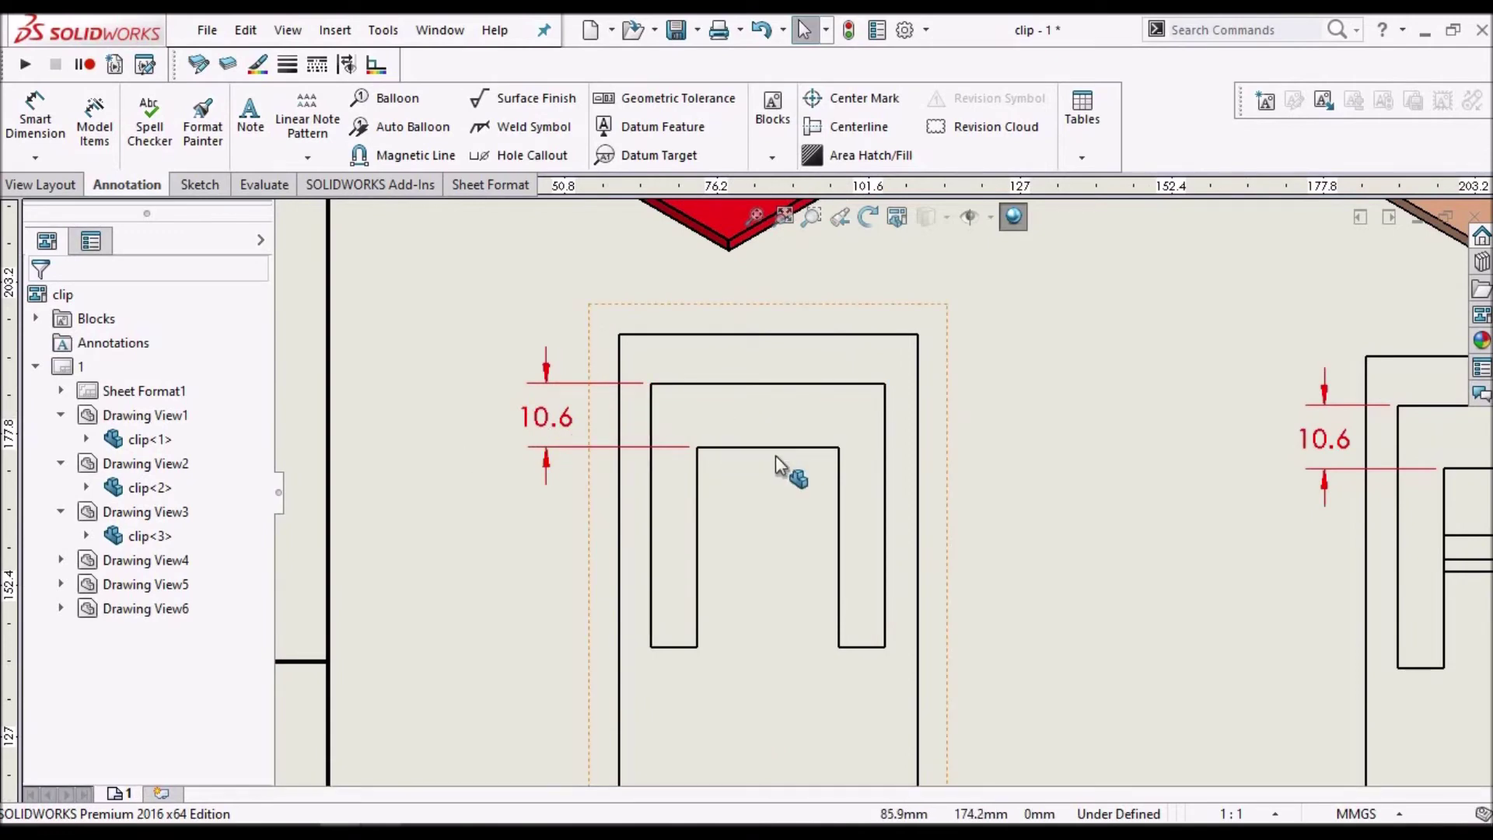
scroll(764, 459, "up", 4)
scroll(1213, 420, "down", 3)
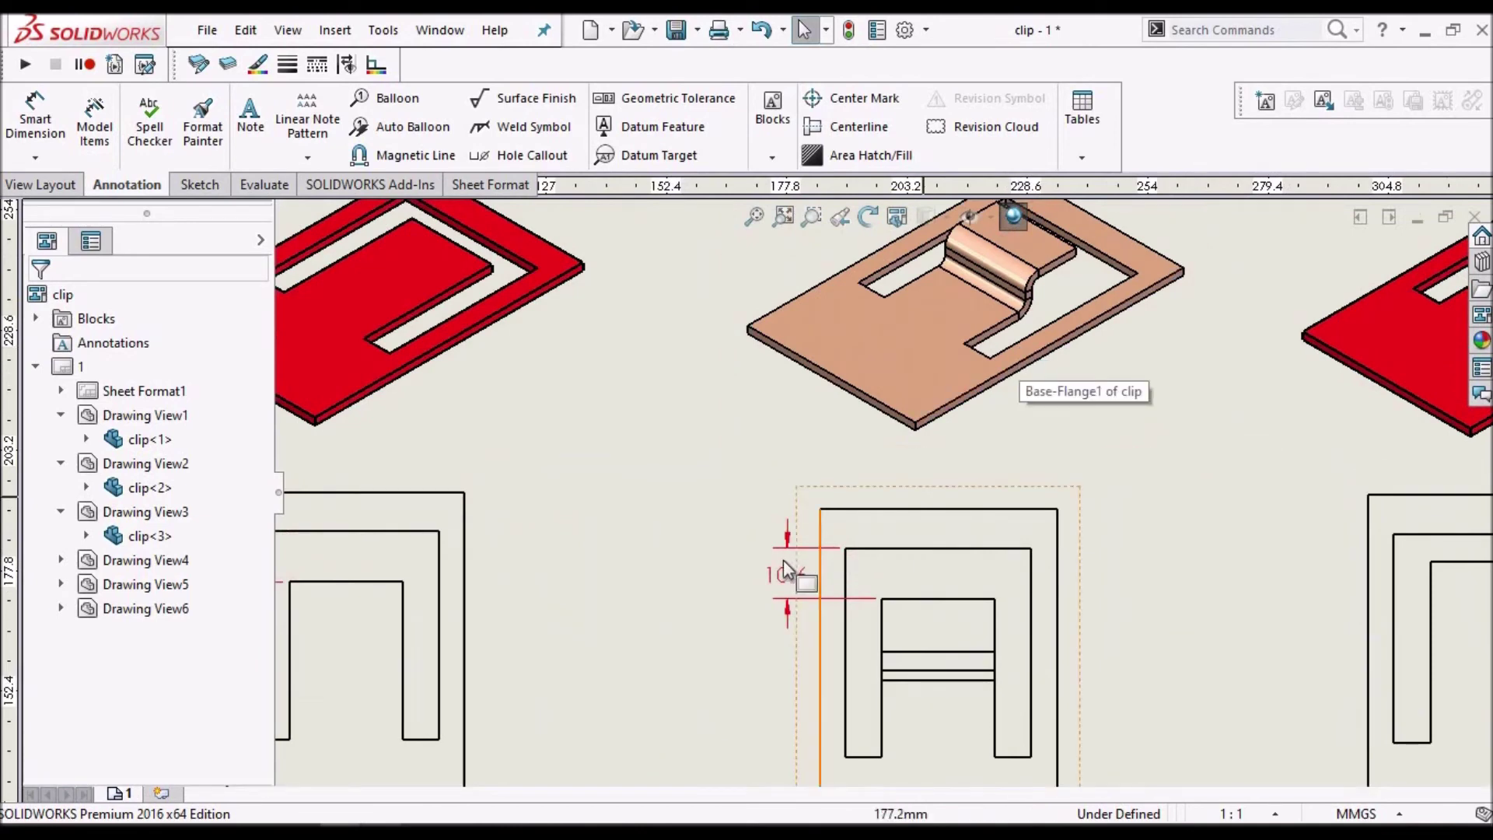
scroll(806, 561, "down", 2)
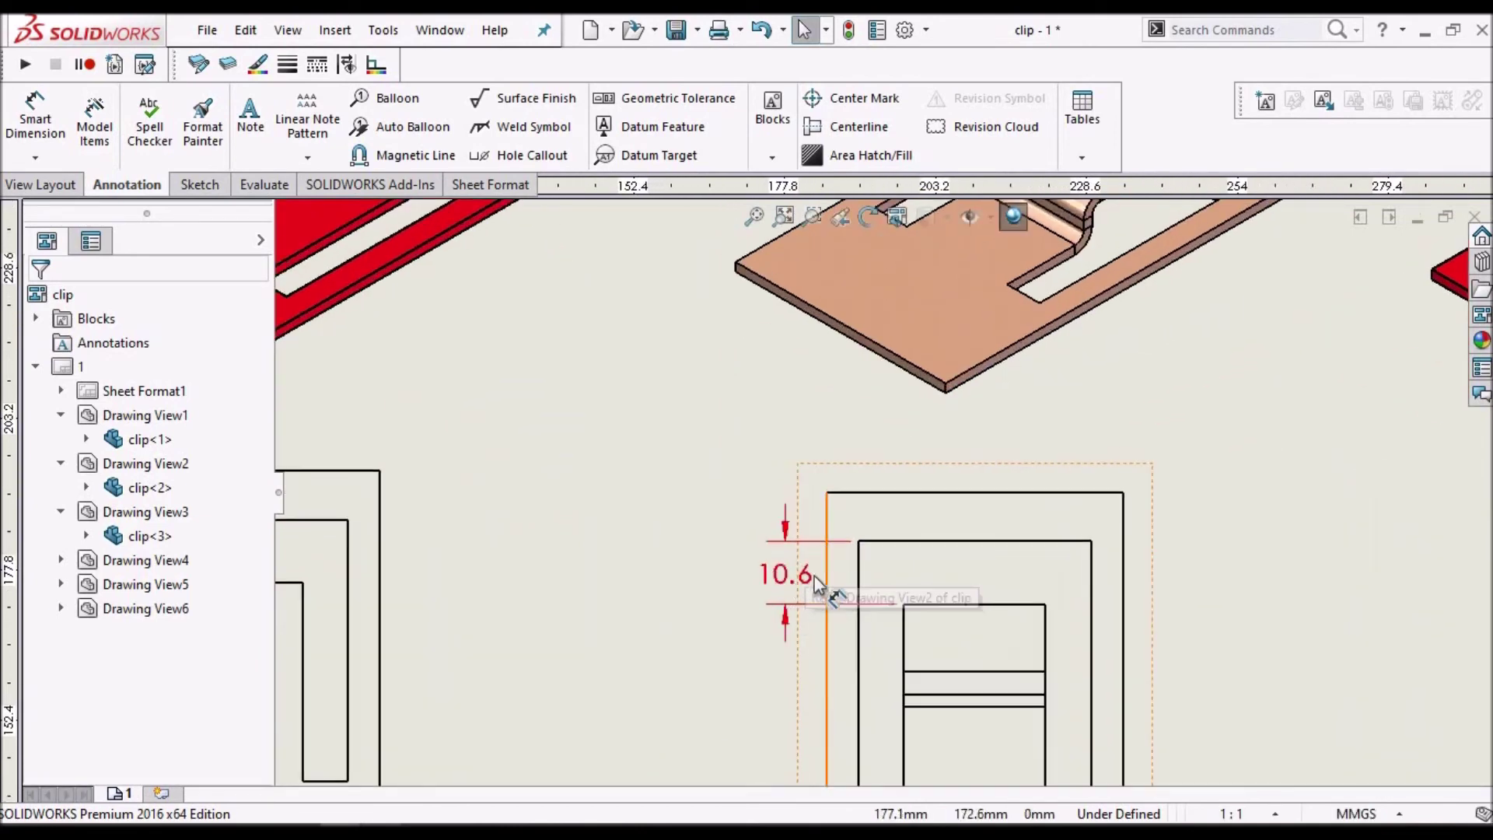
scroll(852, 576, "up", 2)
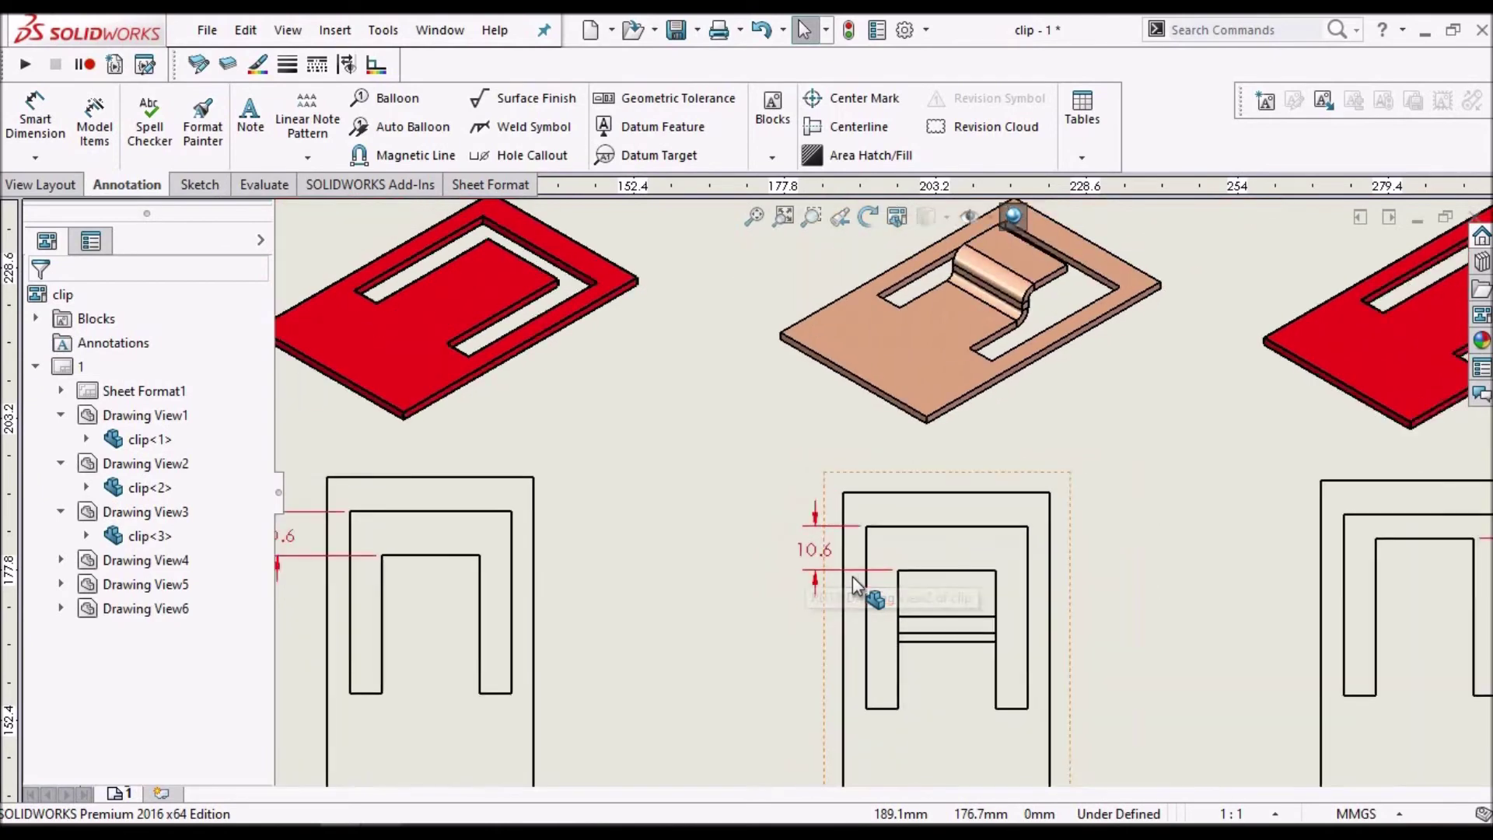
scroll(1095, 302, "down", 2)
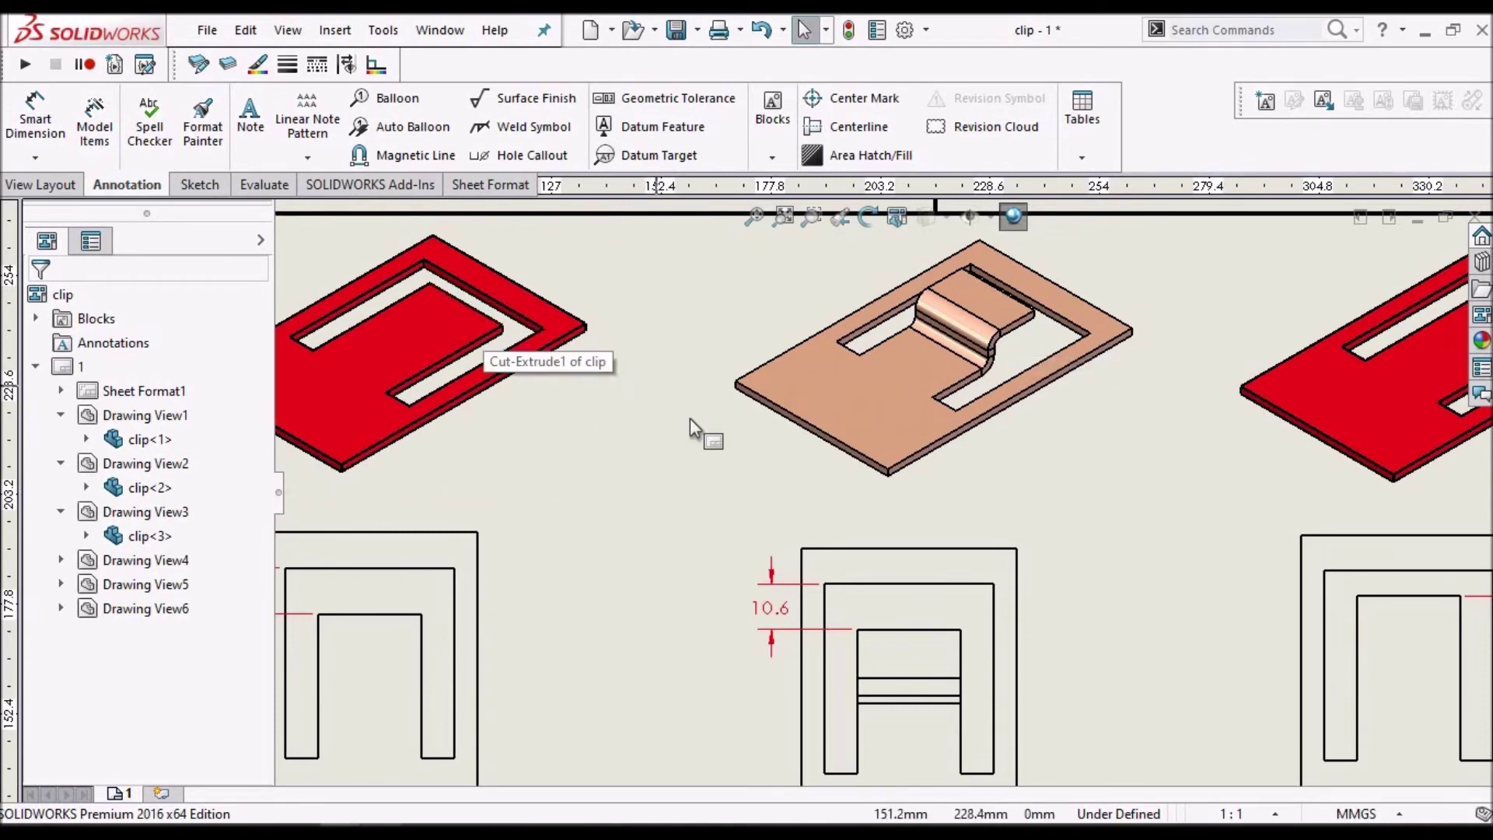
Step: Examine the flat pattern view's slot gap dimension and compare it with the jog bends in the after-jog views
scroll(689, 418, "up", 5)
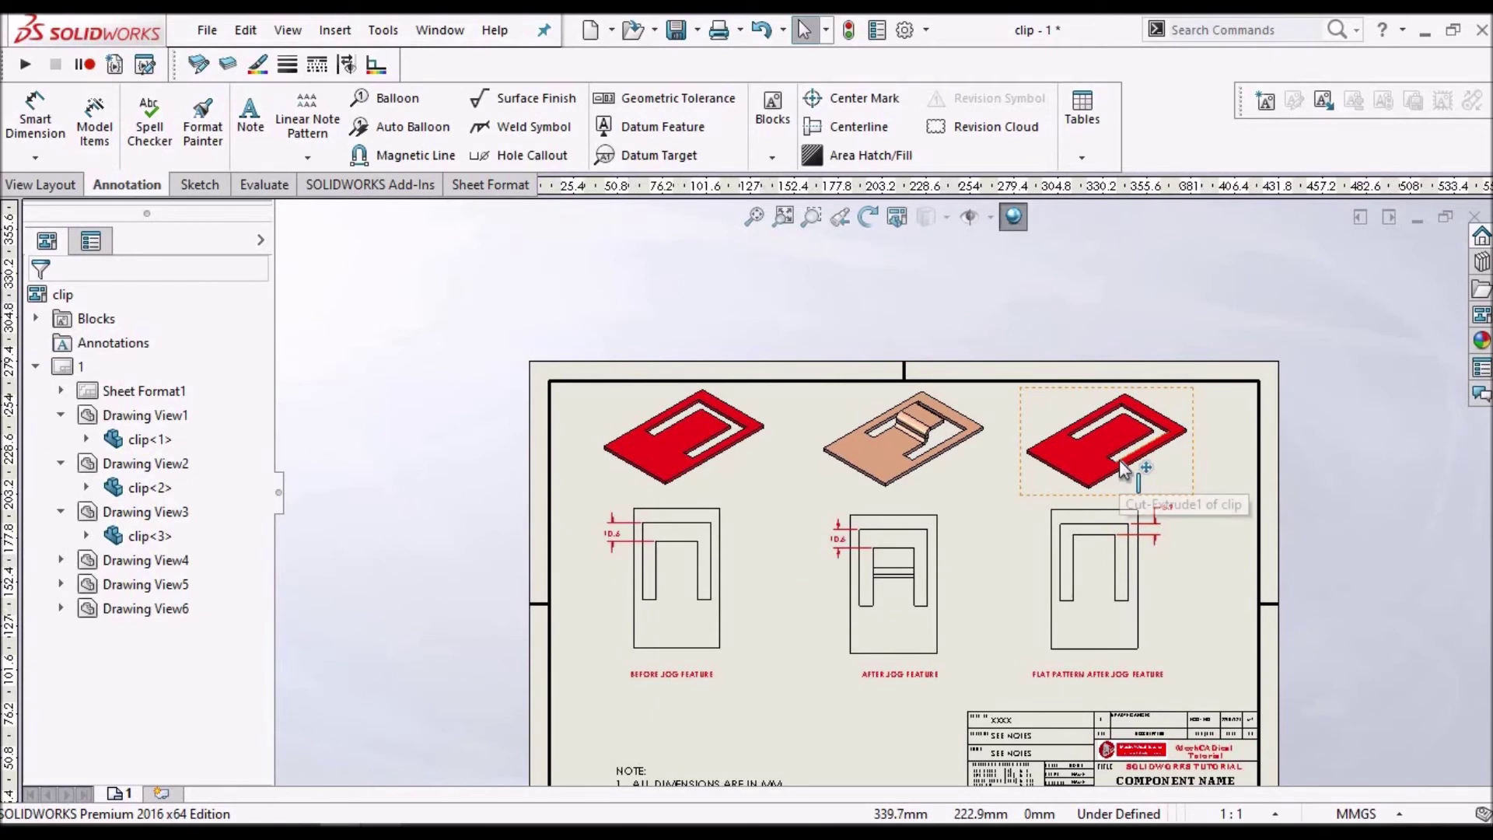
scroll(867, 506, "down", 1)
scroll(1164, 481, "up", 1)
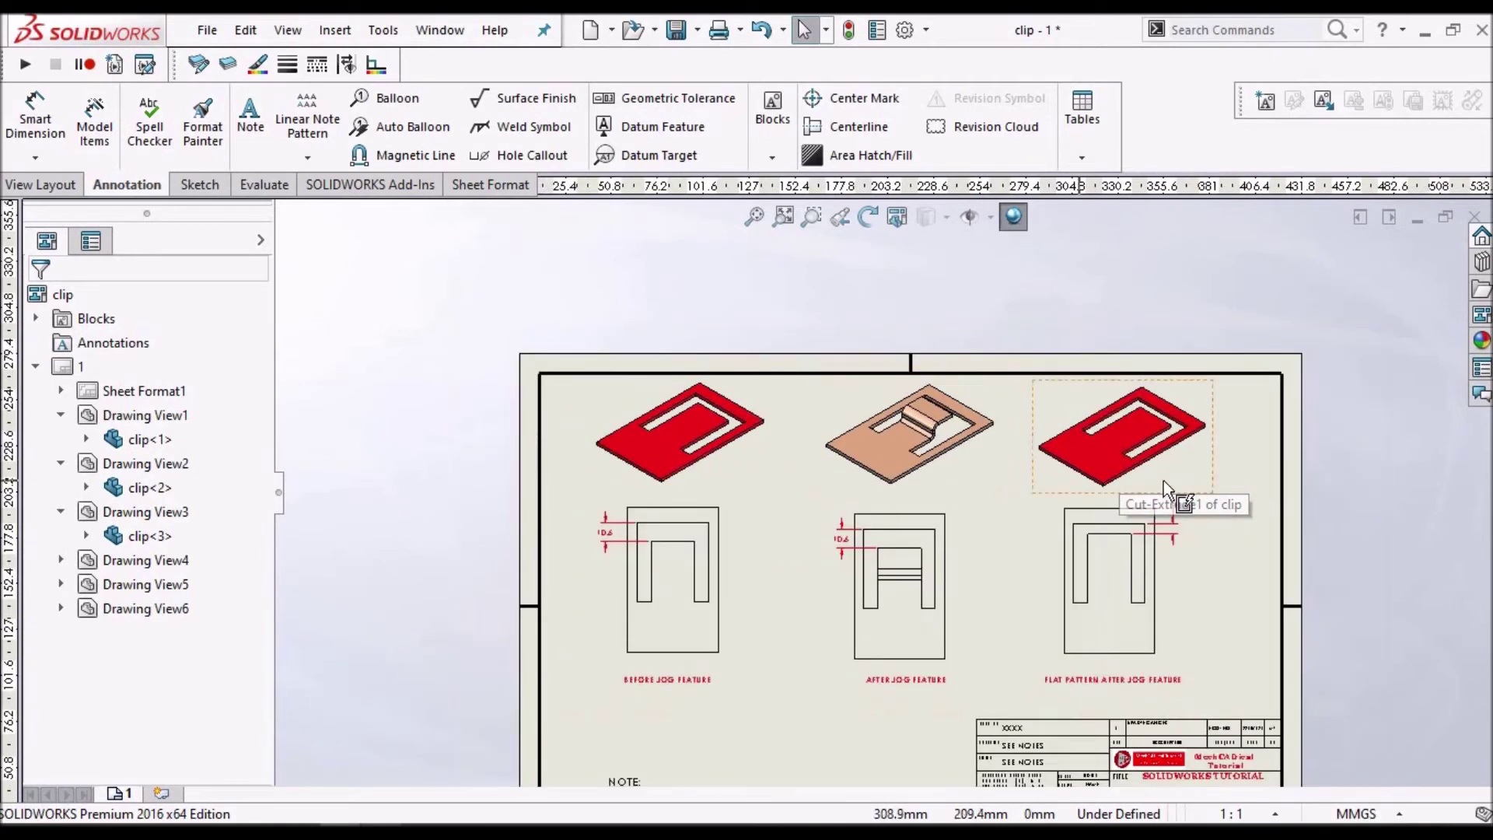
scroll(1163, 480, "down", 2)
scroll(1132, 497, "down", 3)
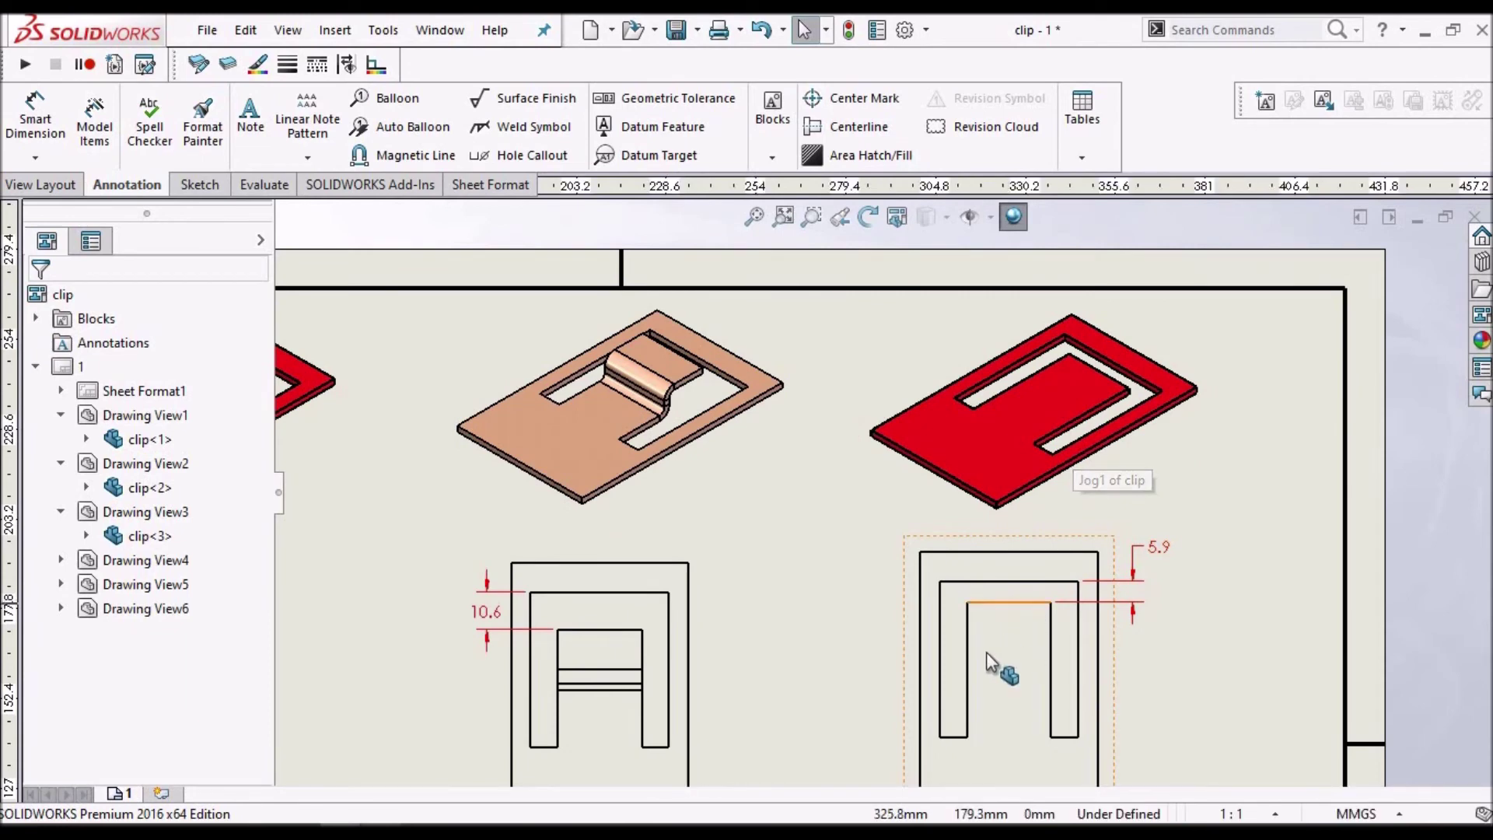
scroll(1123, 567, "down", 1)
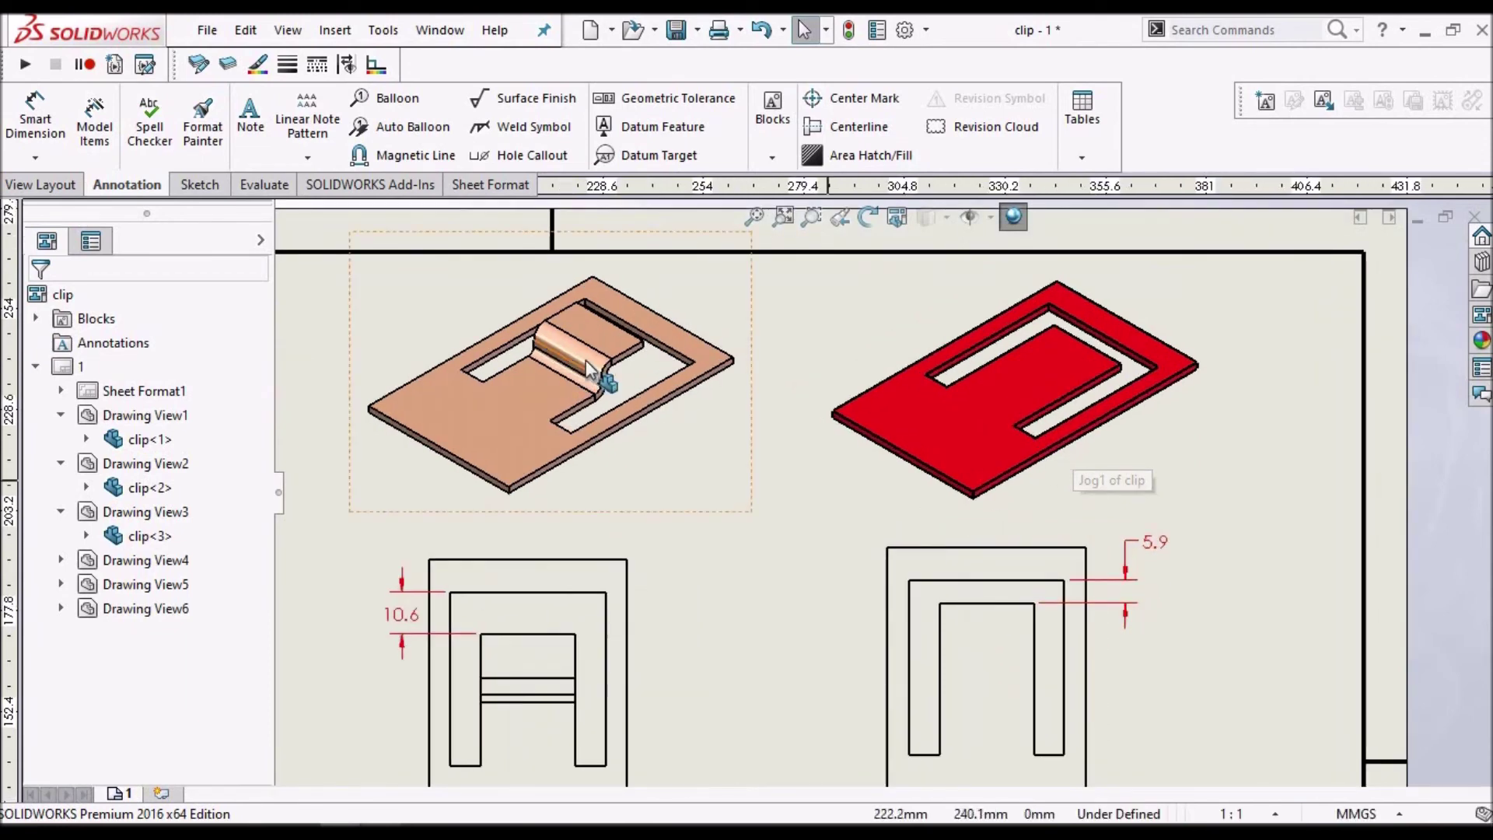
scroll(616, 380, "down", 3)
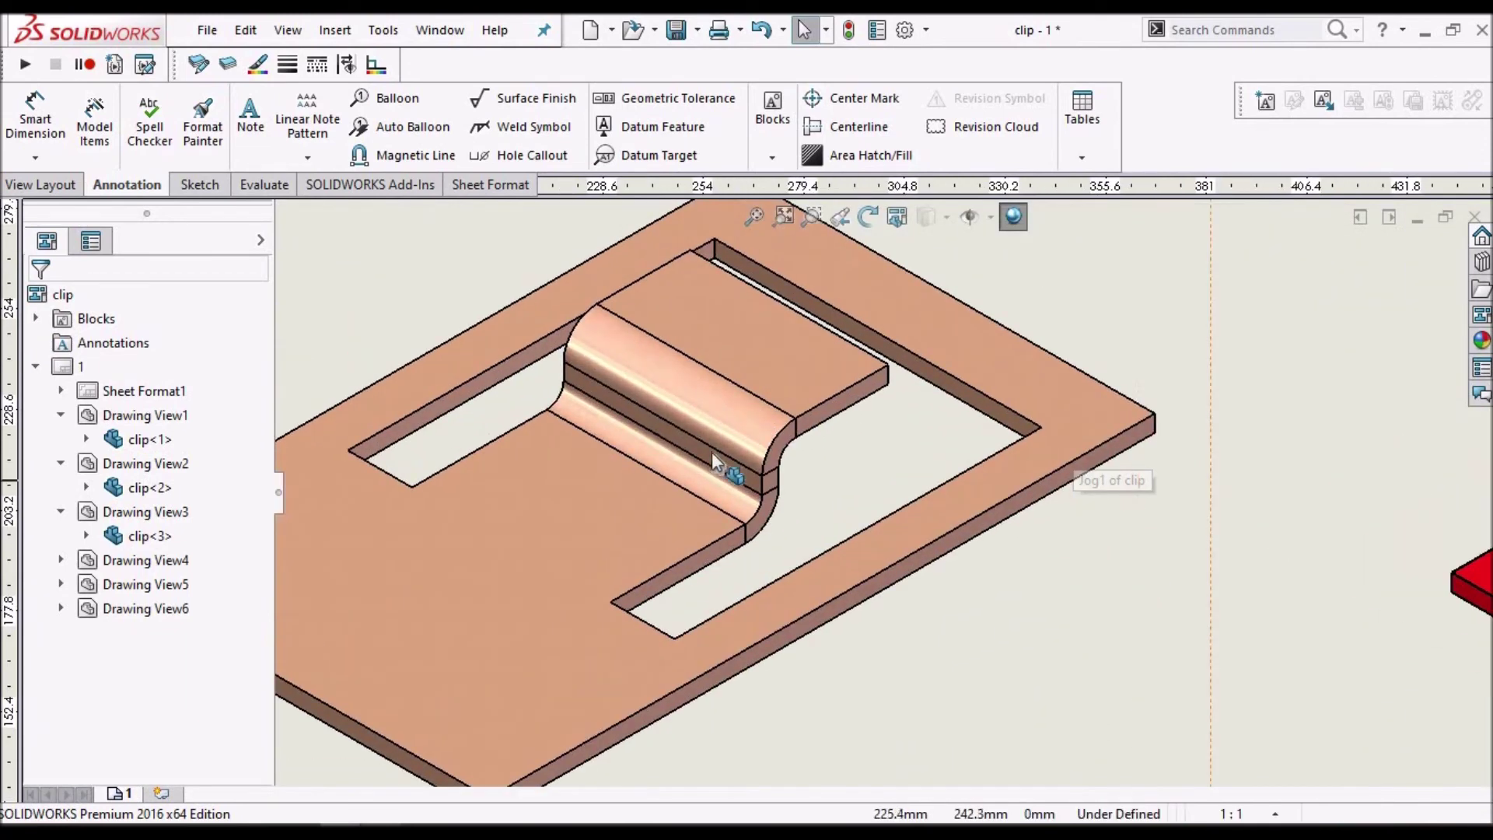
scroll(873, 483, "up", 5)
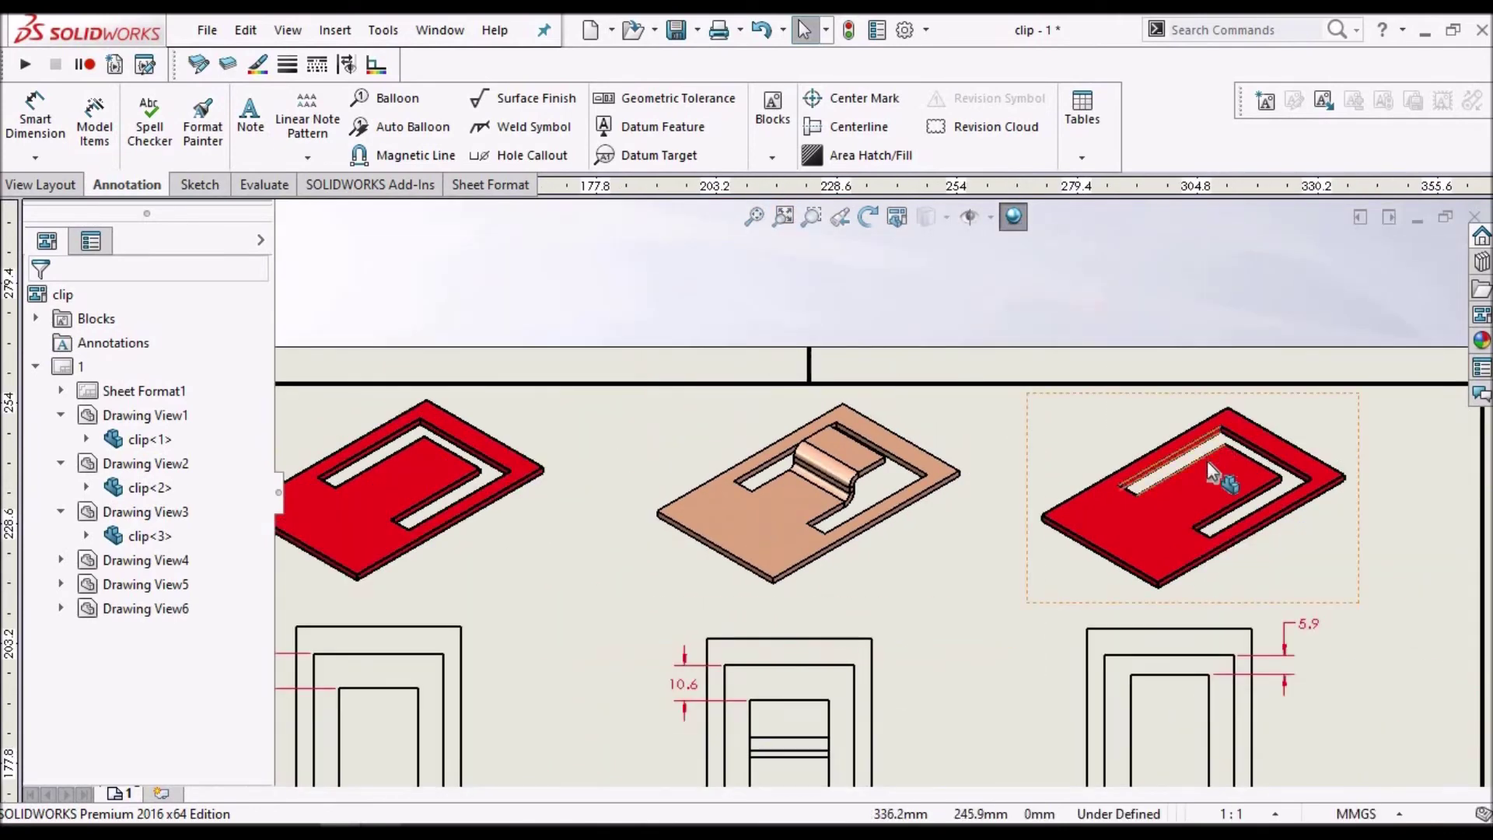
scroll(1207, 460, "up", 2)
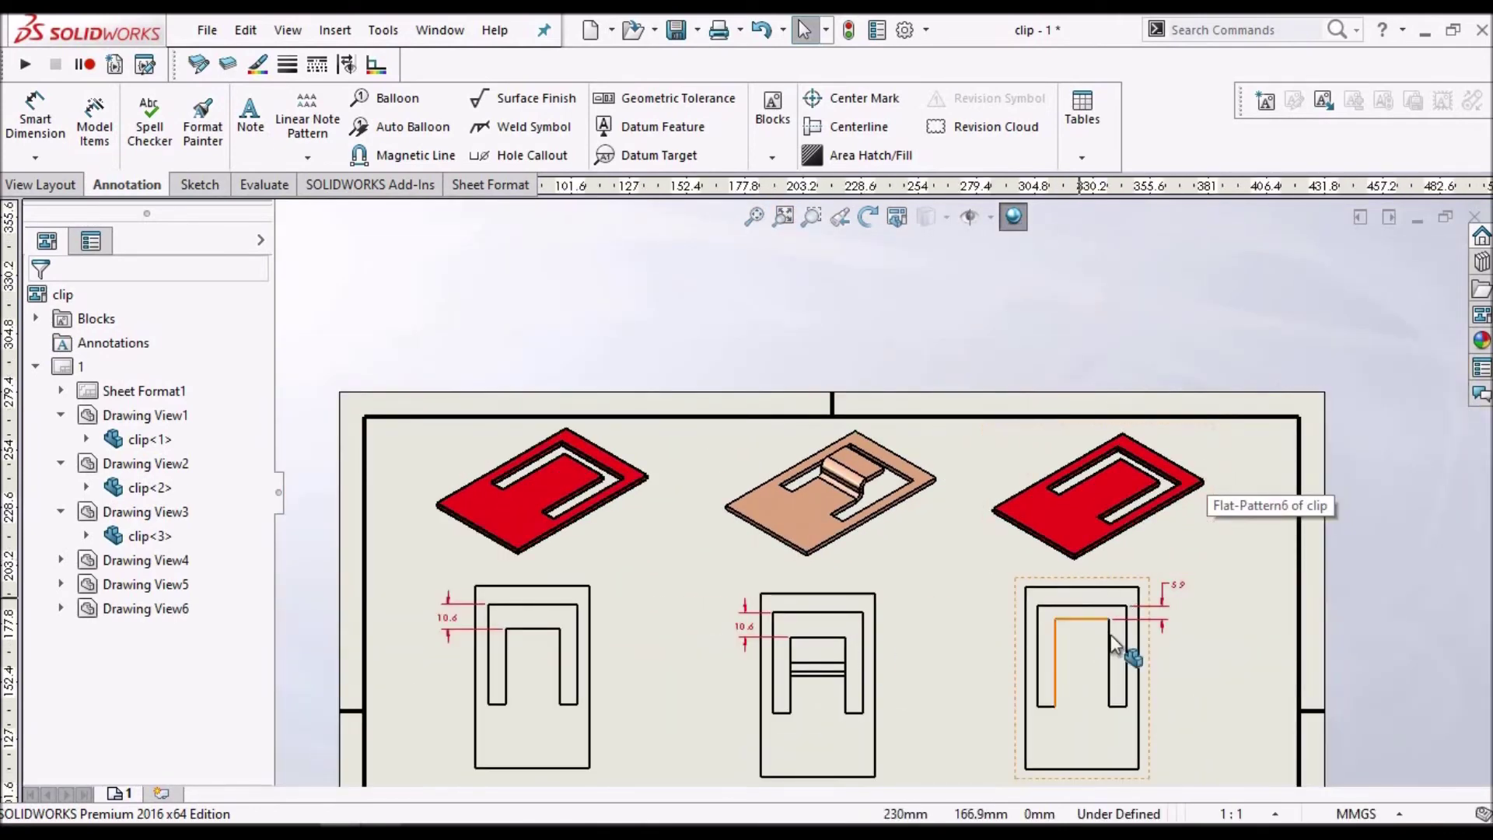
scroll(1171, 603, "down", 3)
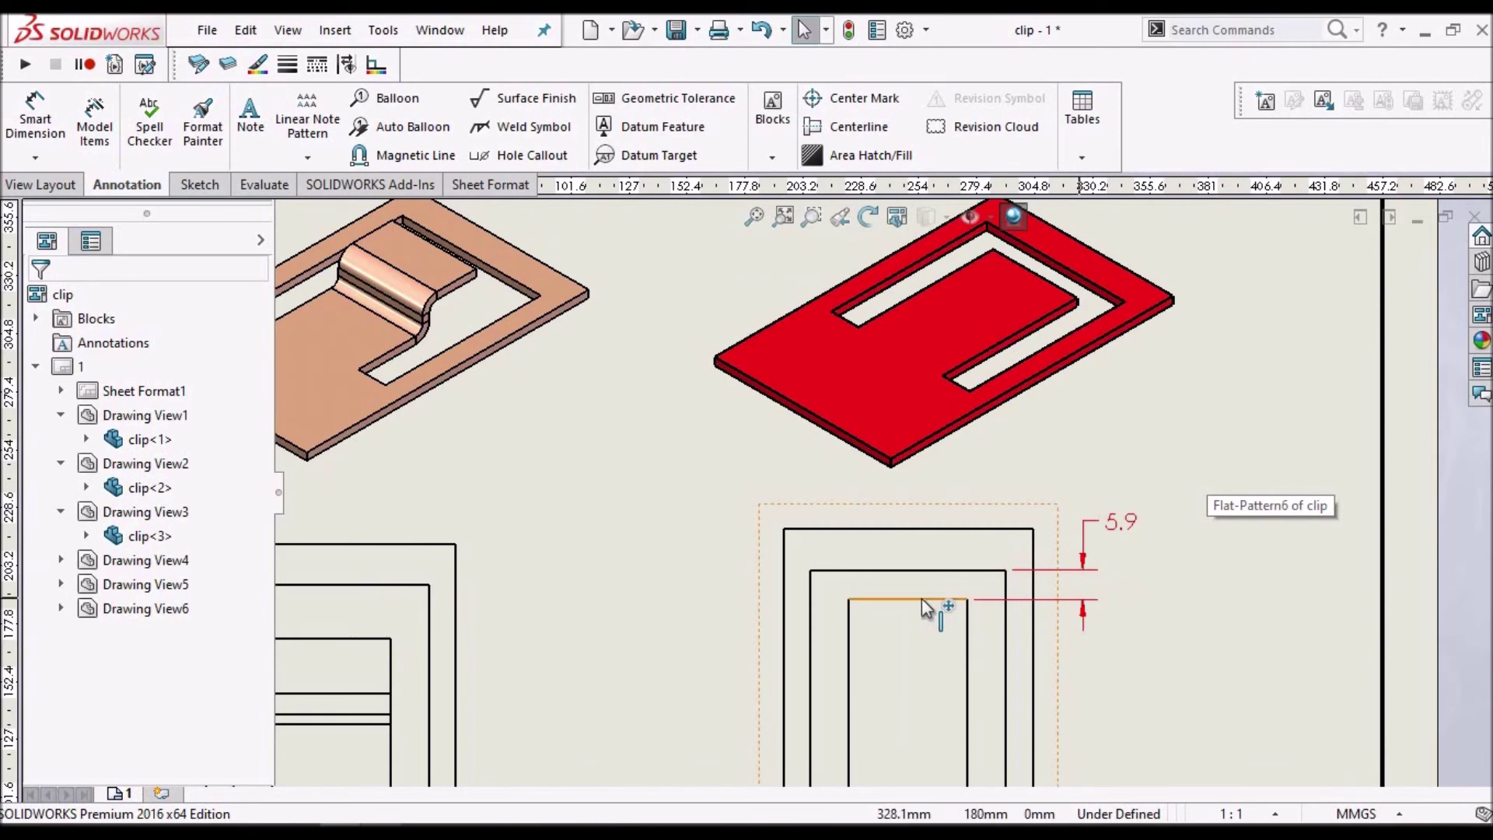
scroll(887, 506, "up", 2)
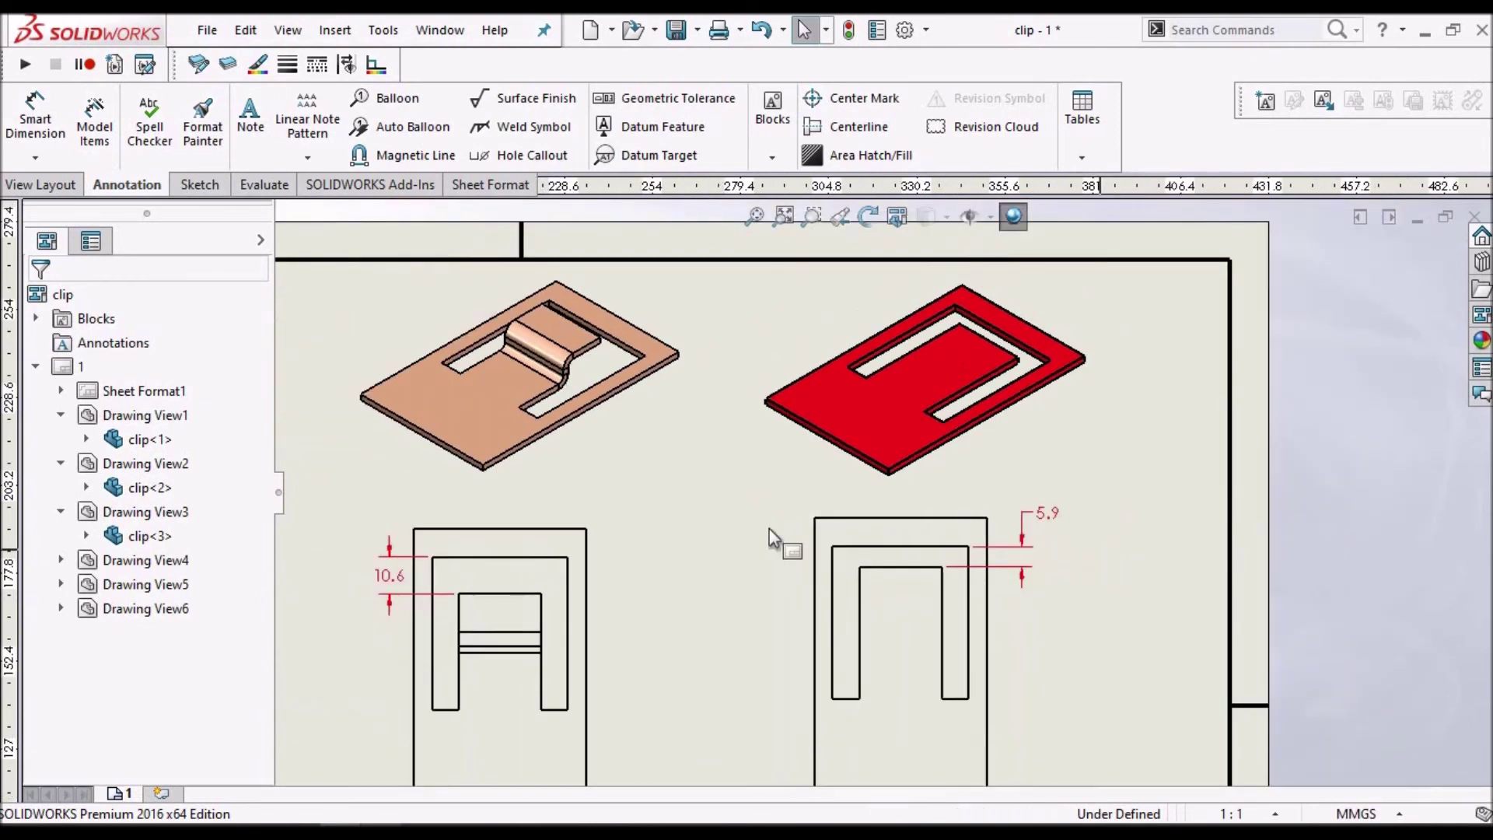
Step: Compare the slot gap dimension of the before-jog view with that of the flat pattern view
scroll(472, 543, "up", 3)
scroll(441, 543, "down", 4)
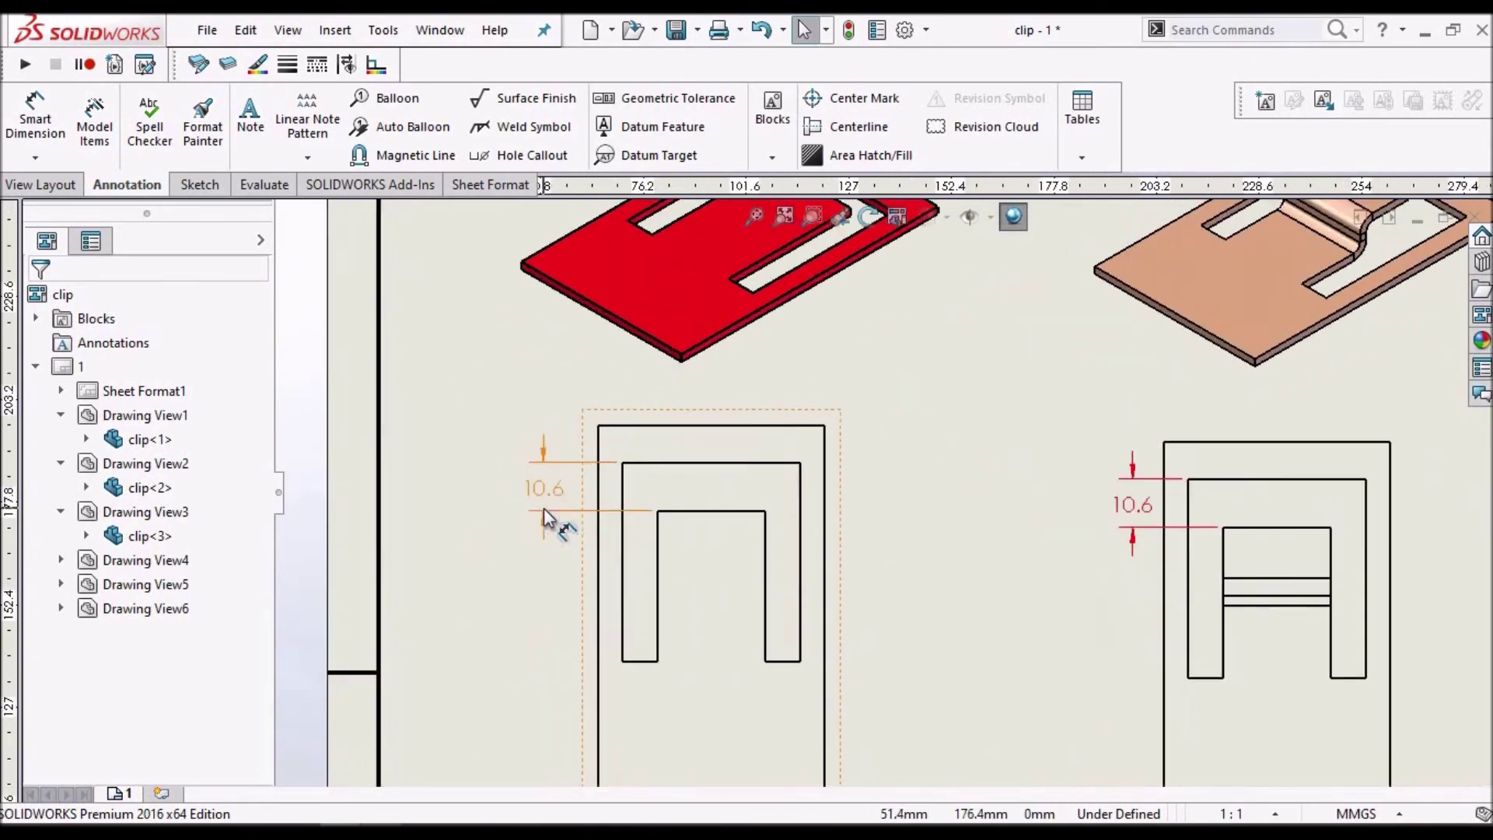
scroll(544, 507, "up", 5)
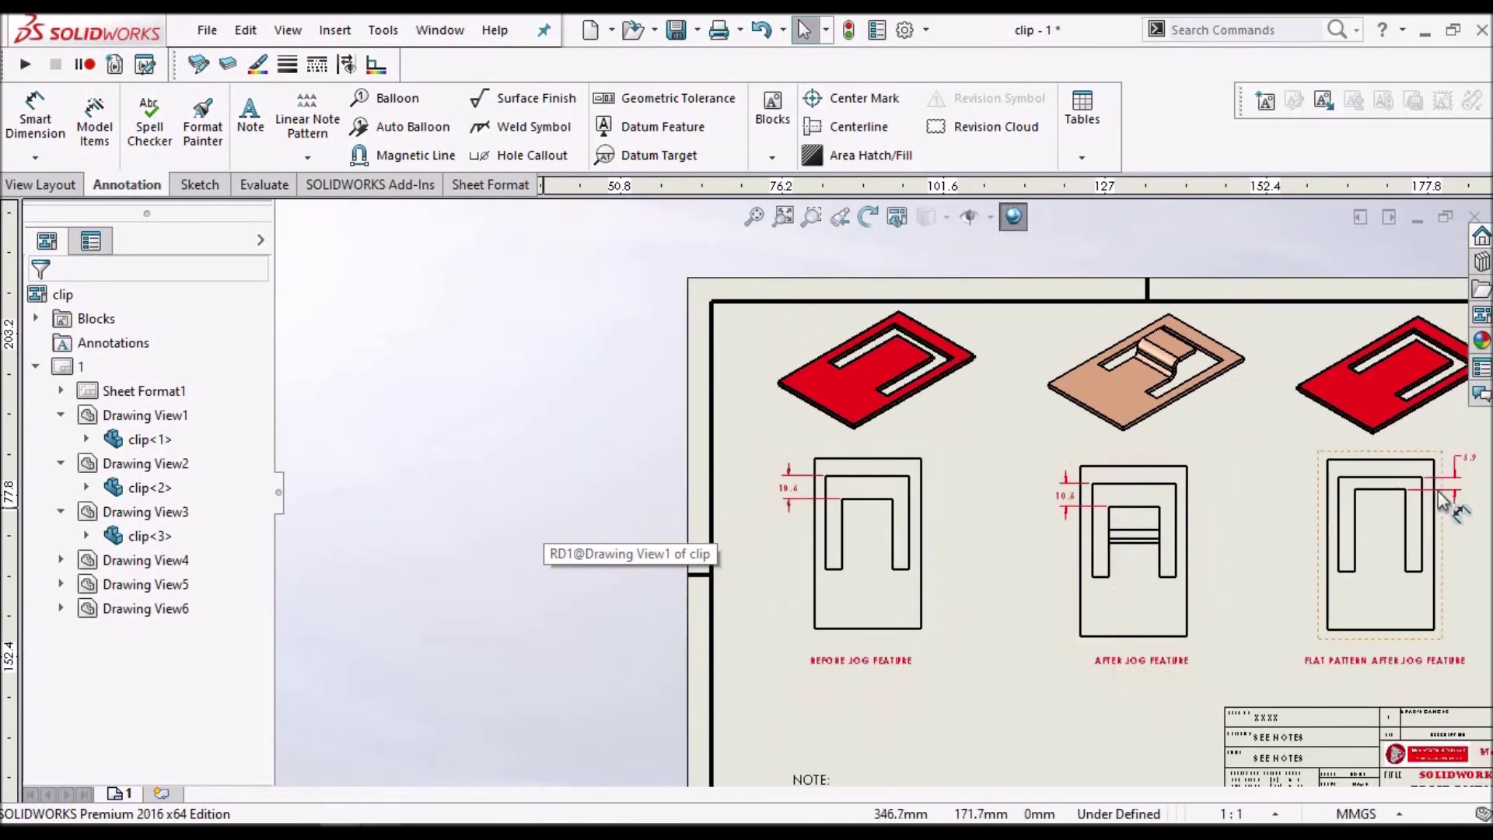
scroll(1443, 501, "down", 5)
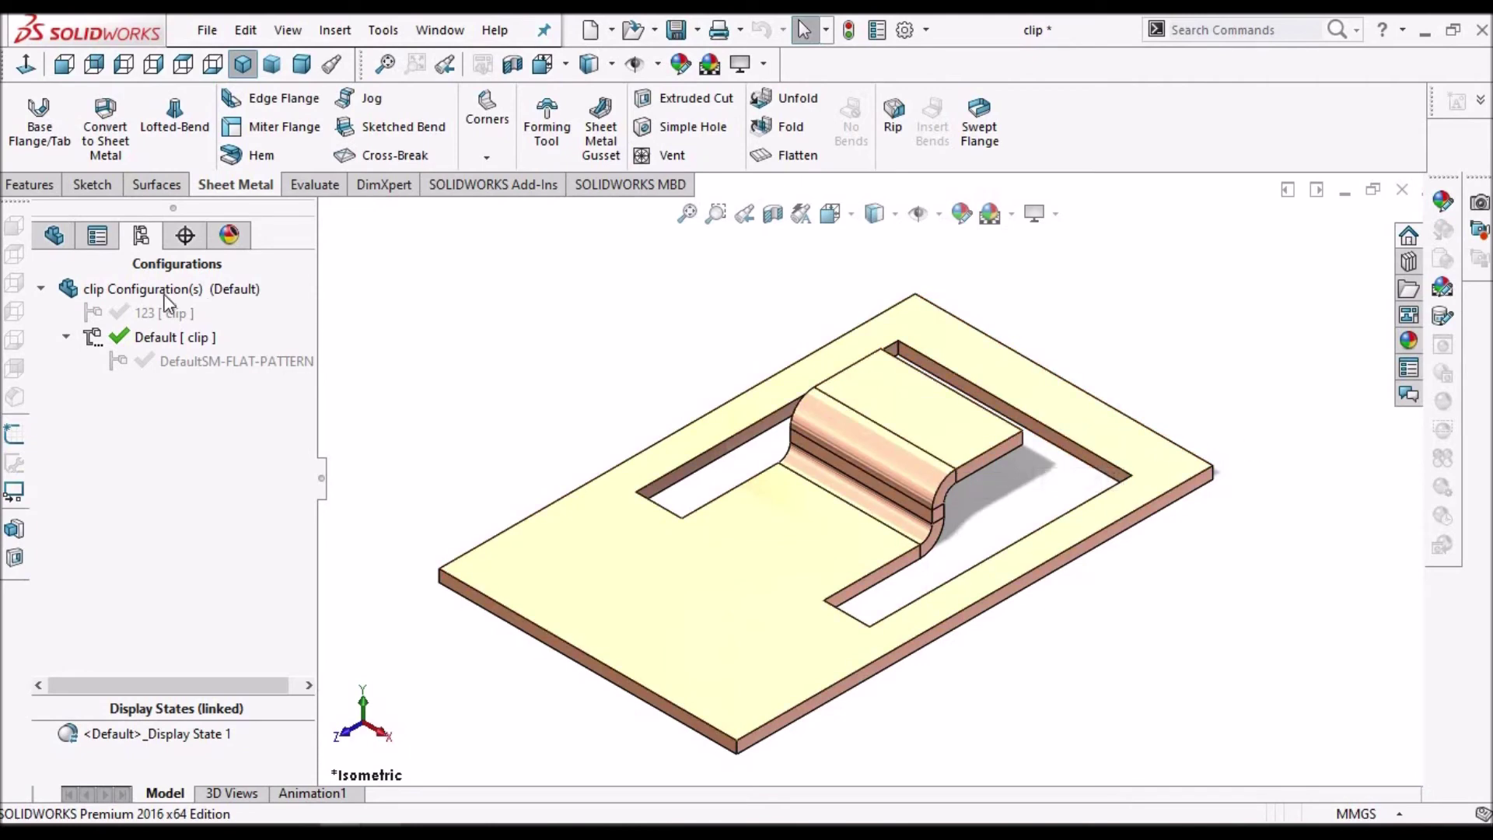
Step: Edit the Jog1 feature of the clip part and set its blind offset distance to 20 mm
left_click(54, 240)
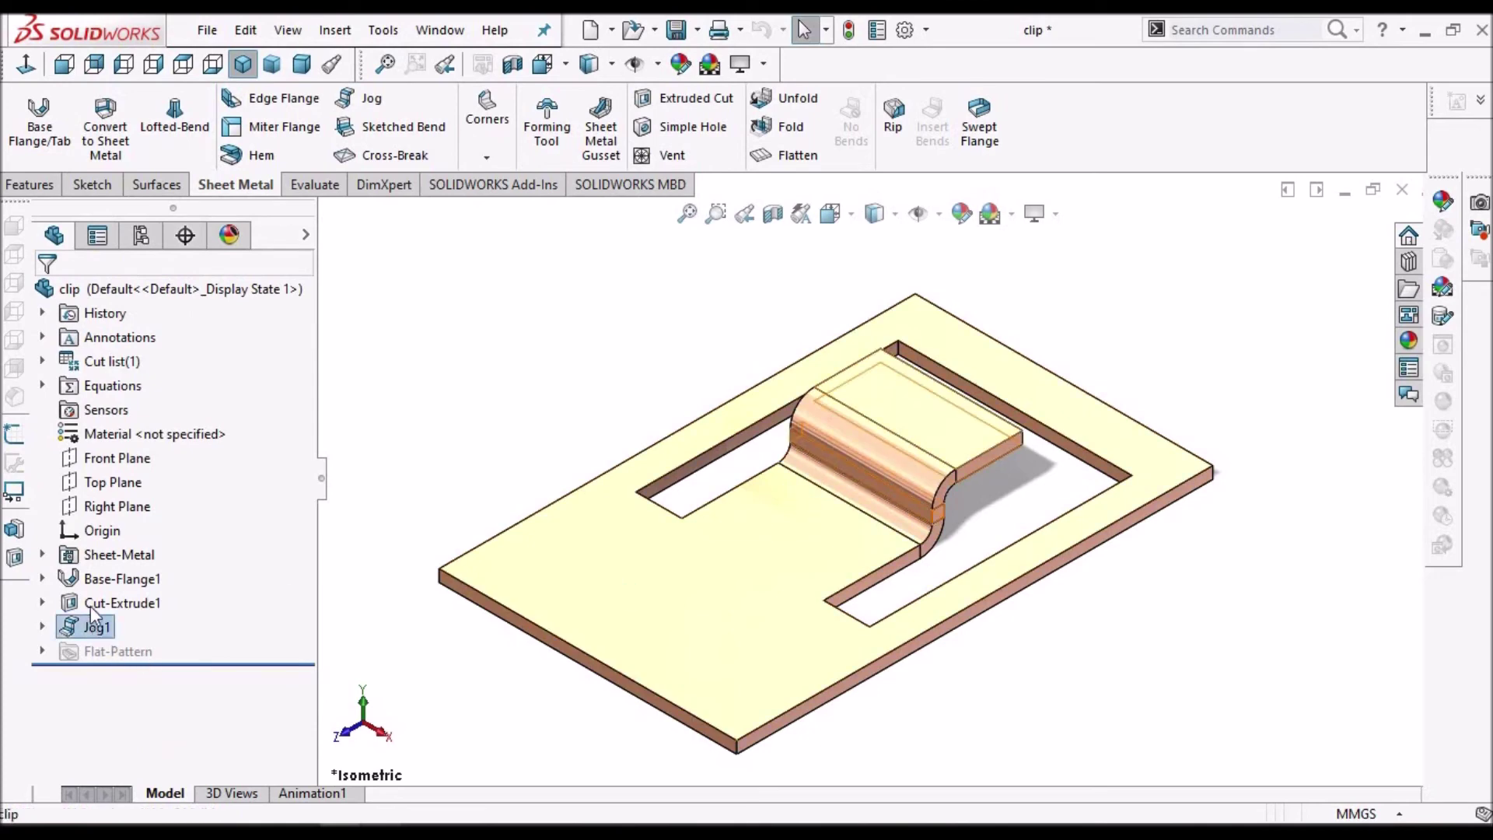
right_click(92, 627)
left_click(110, 340)
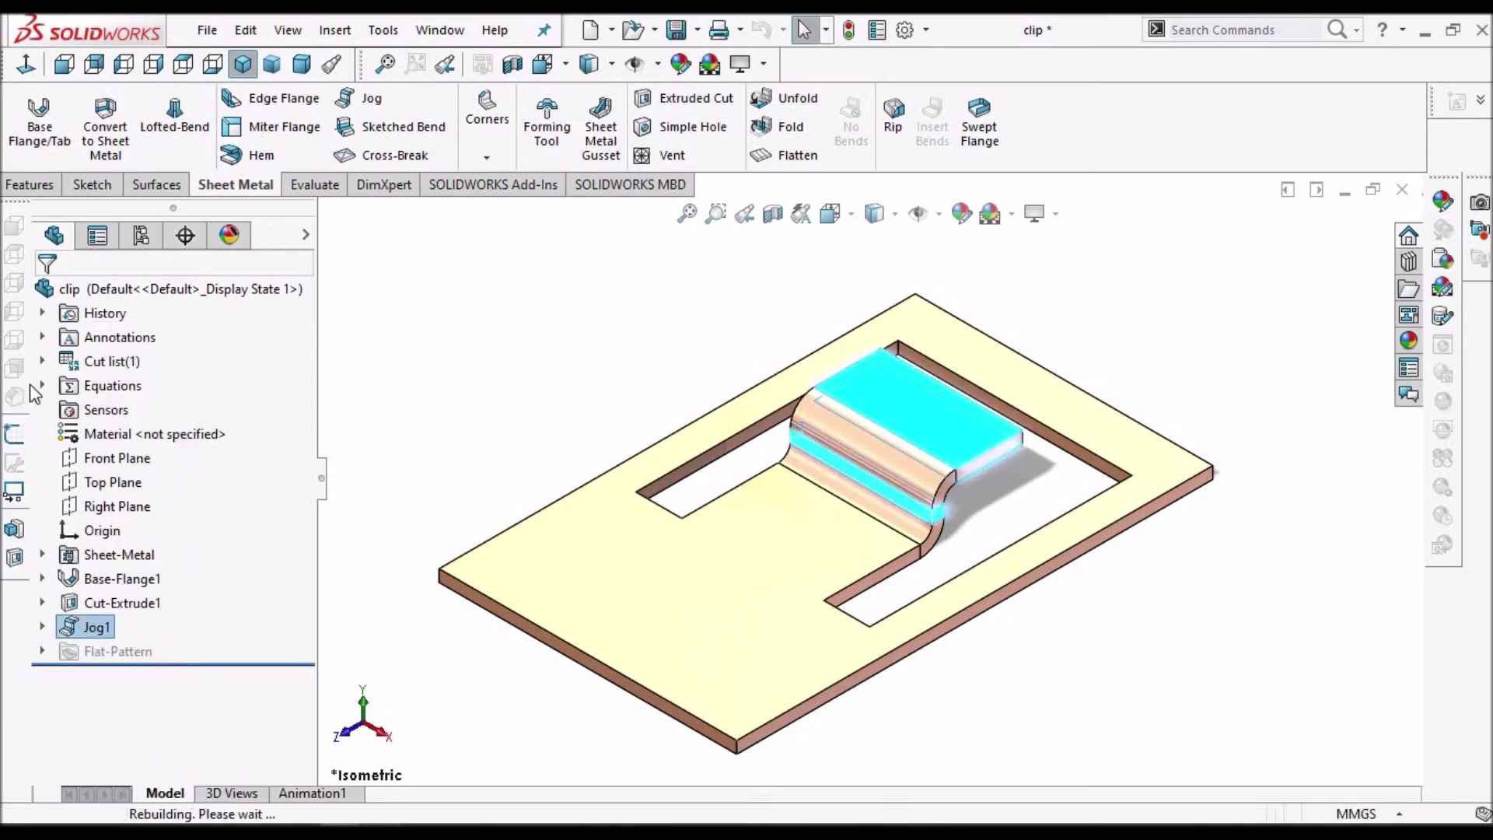
left_click(125, 548)
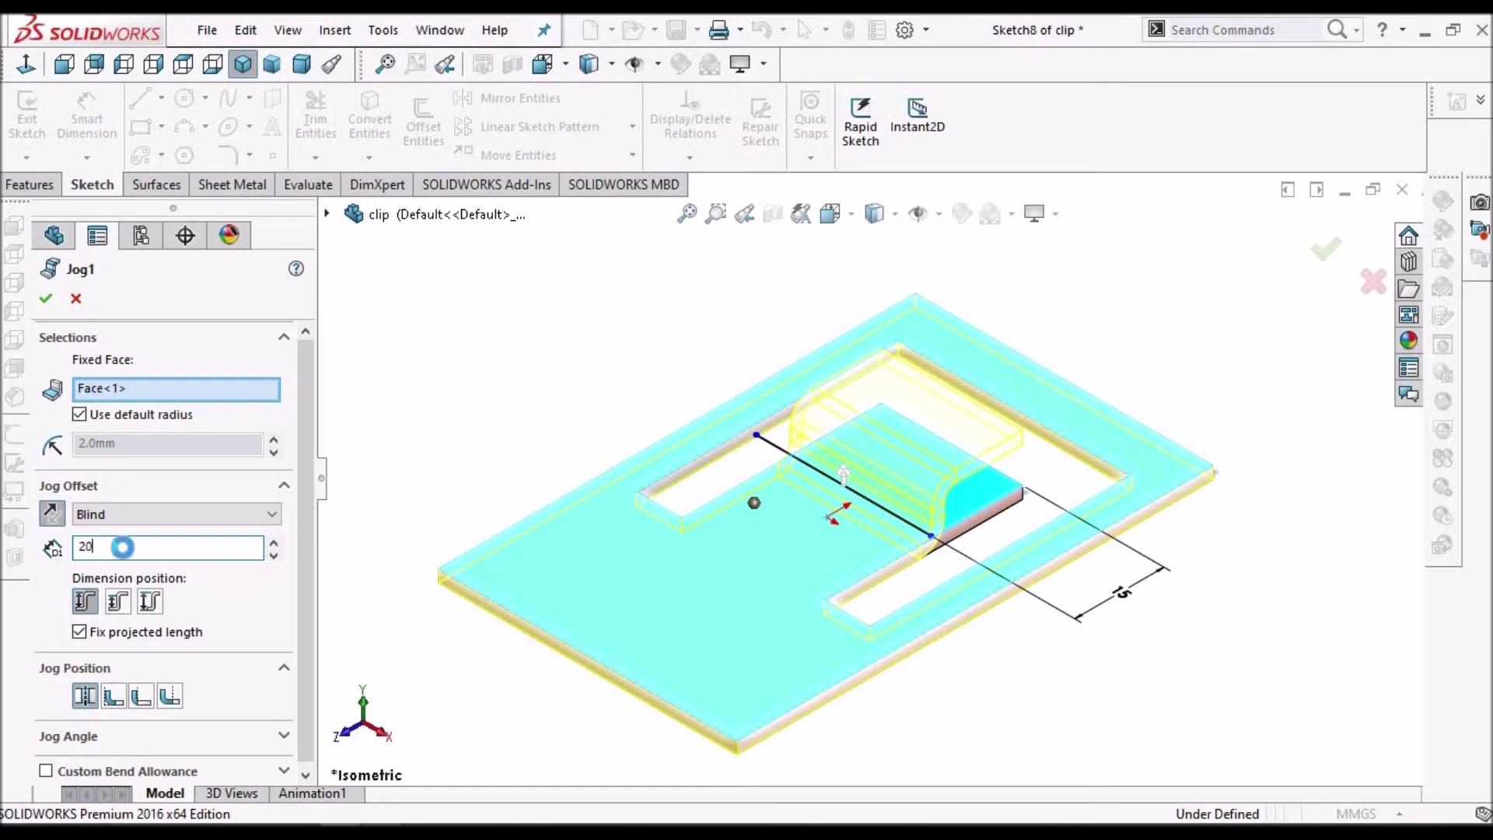
key("Return")
middle_click_drag(1046, 459, 1019, 342)
key("Return")
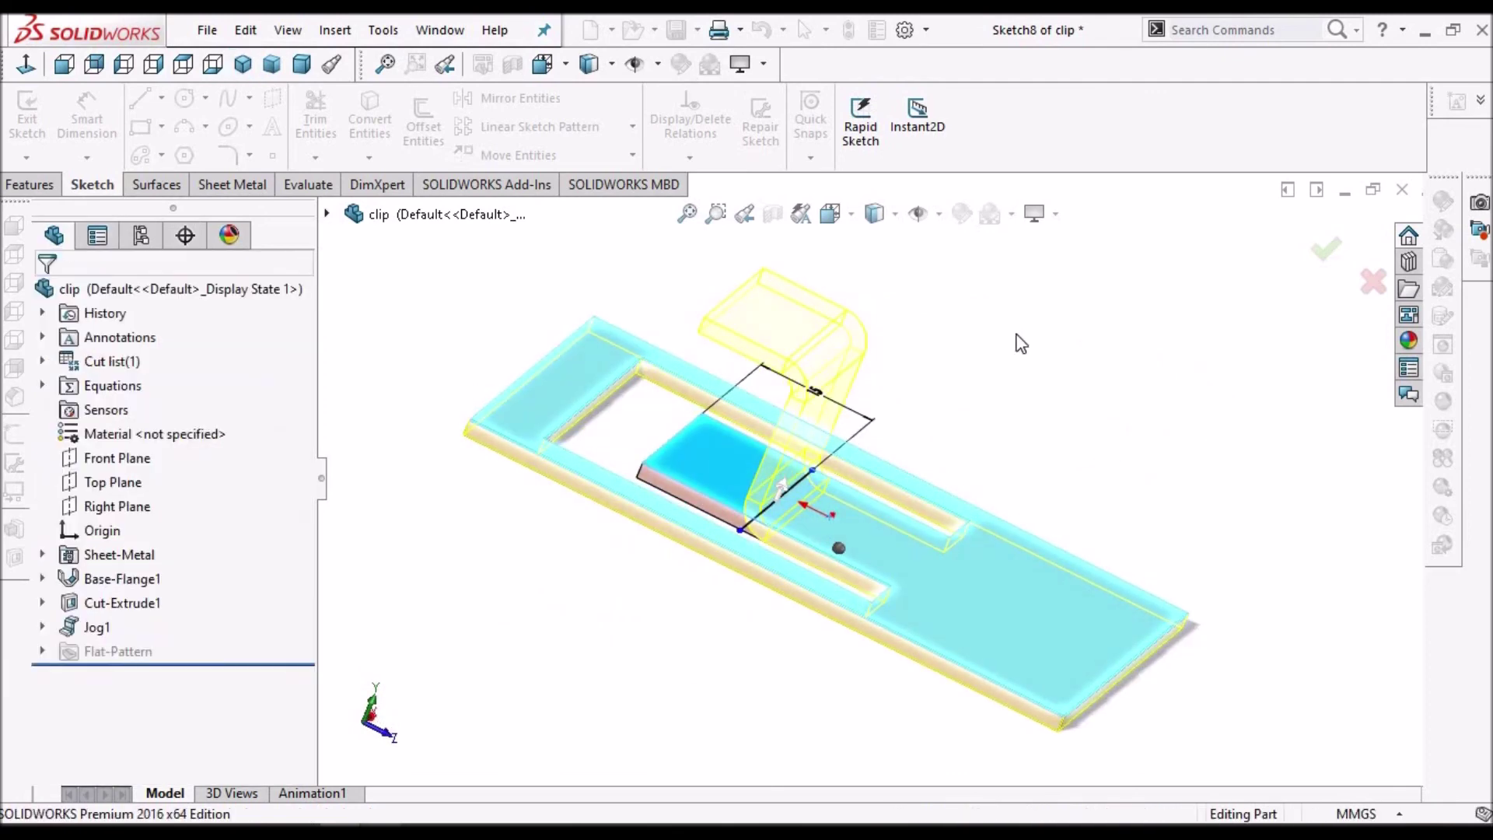
Step: Inspect the taller jog, activate the DefaultSM-FLAT-PATTERN configuration, and examine where the flattened tongue meets the end of the slot
mouse_move(837, 378)
middle_mouse_down()
mouse_move(824, 381)
mouse_move(834, 518)
middle_mouse_up()
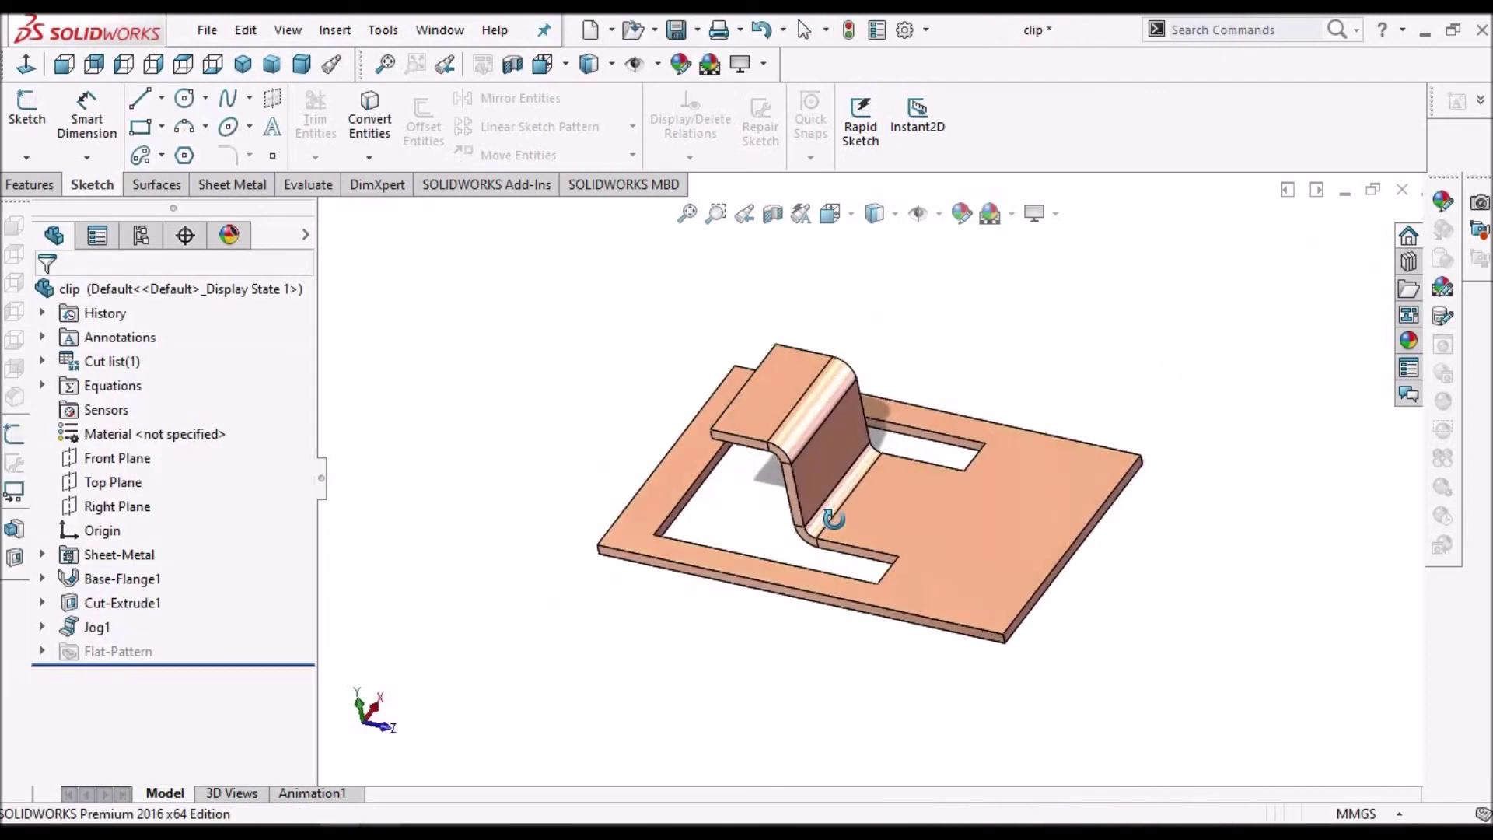
scroll(836, 463, "down", 3)
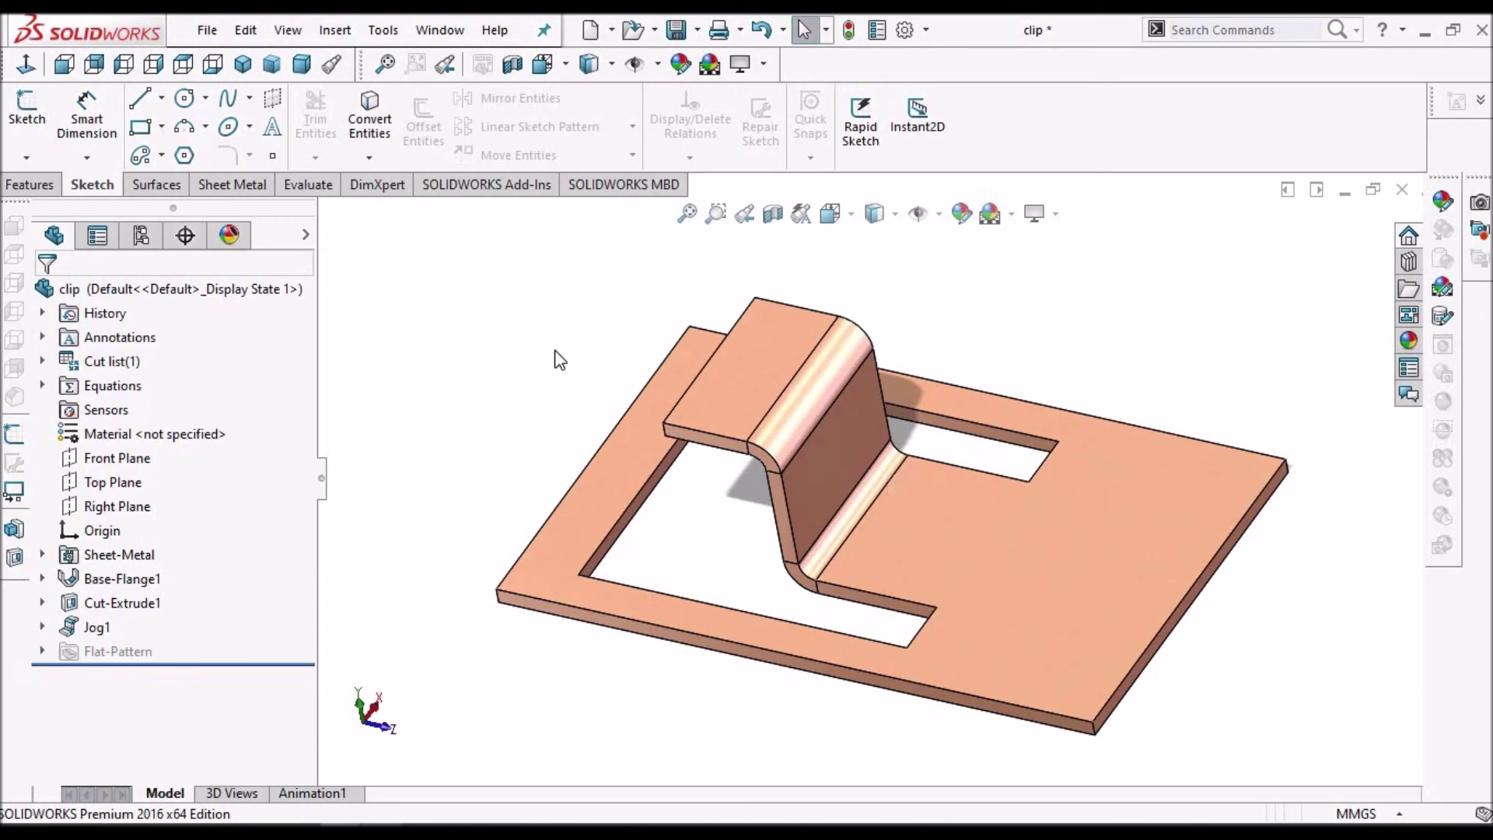
left_click(141, 236)
double_click(218, 362)
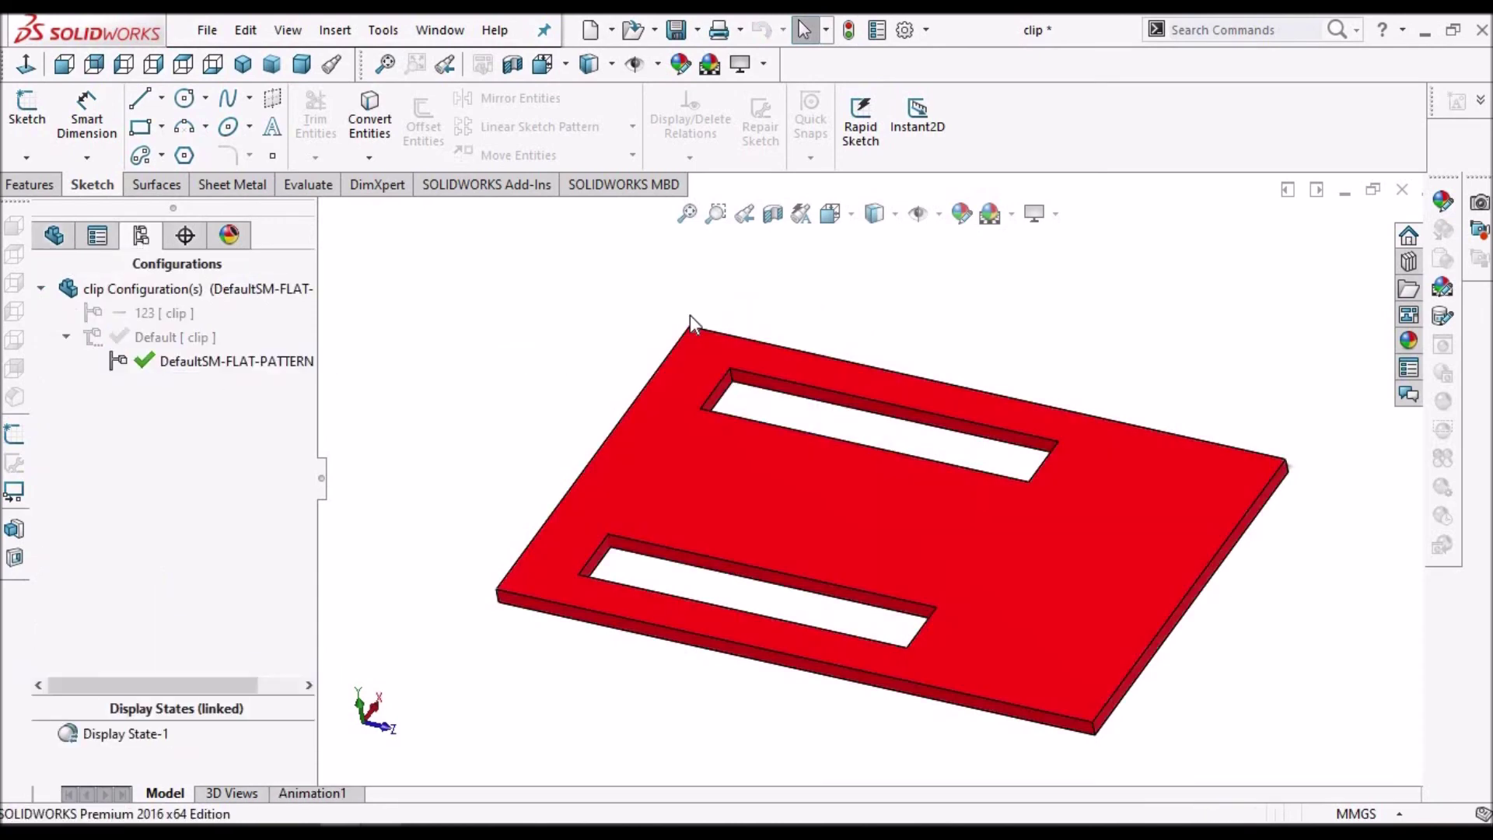
middle_click_drag(827, 334, 838, 376)
scroll(849, 319, "up", 5)
key("Escape")
scroll(849, 318, "down", 1)
scroll(838, 377, "down", 4)
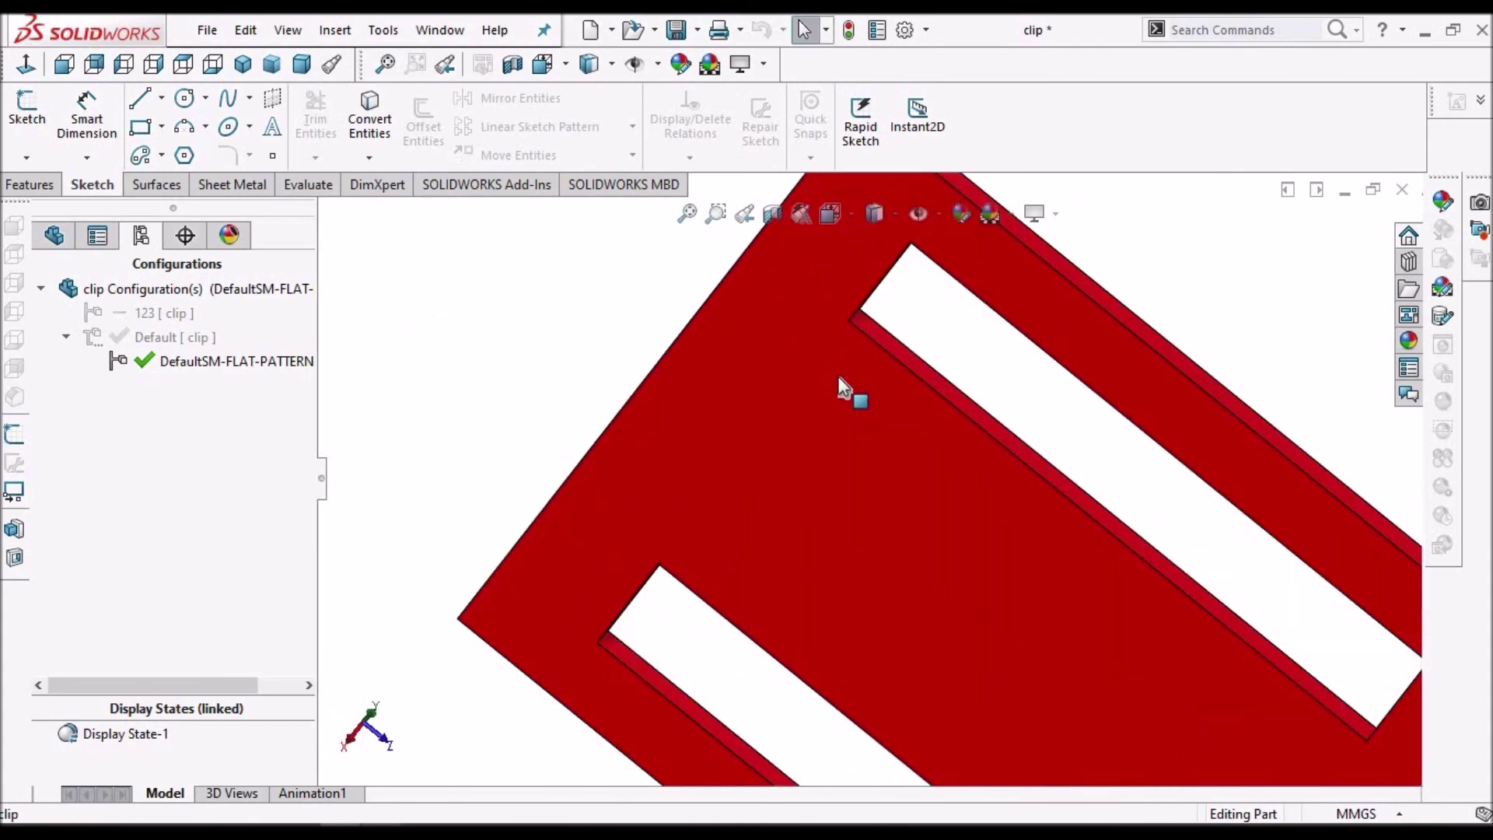
Step: Activate the Default configuration, examine the raised tongue from several sides, and return to the isometric view
double_click(189, 339)
scroll(879, 451, "up", 2)
middle_click(1000, 395)
middle_click_drag(921, 470, 1070, 487)
scroll(690, 615, "down", 3)
middle_click_drag(688, 615, 665, 525)
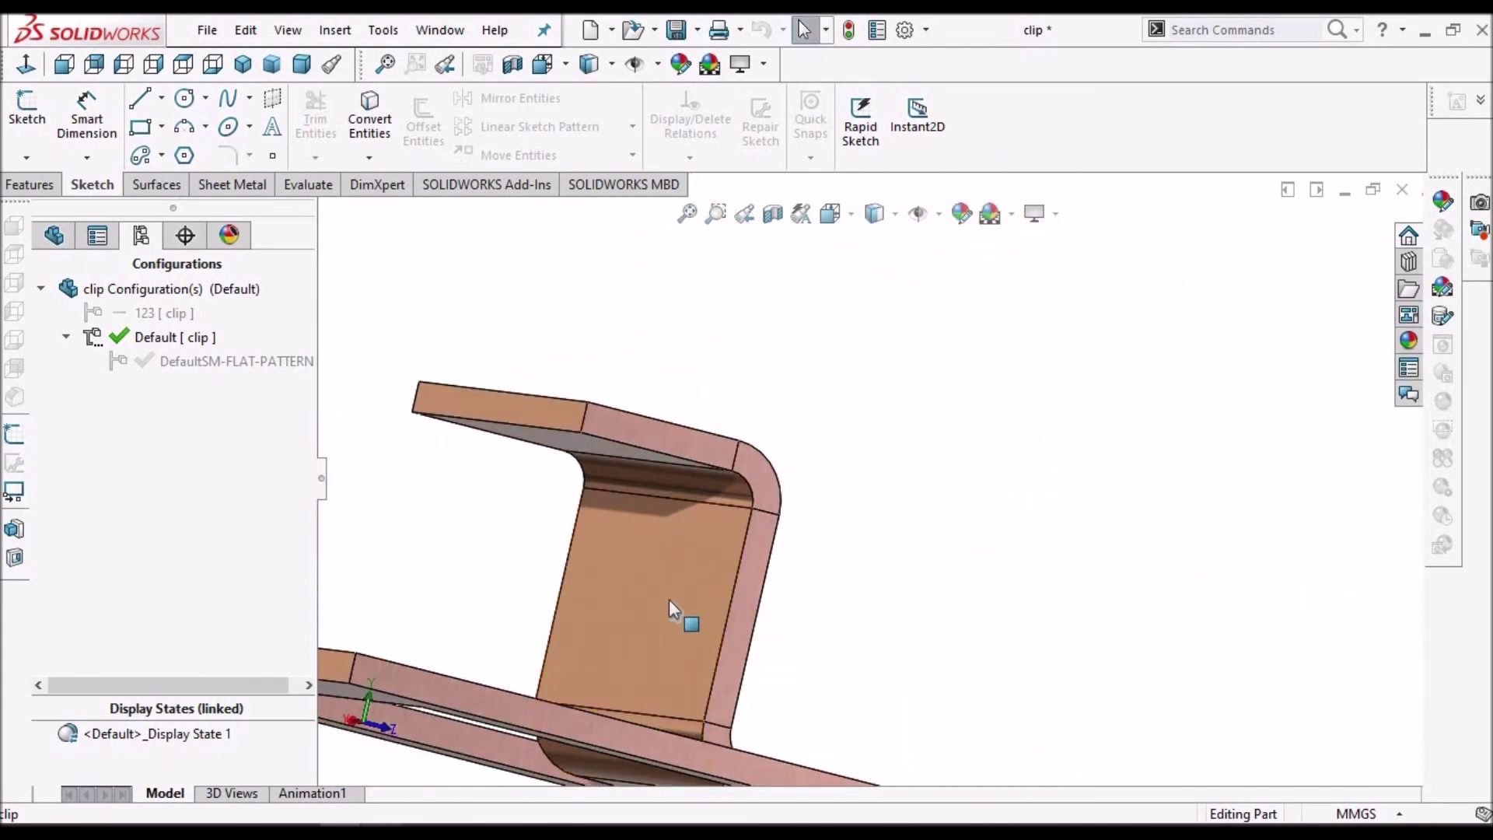
key("ctrl+7")
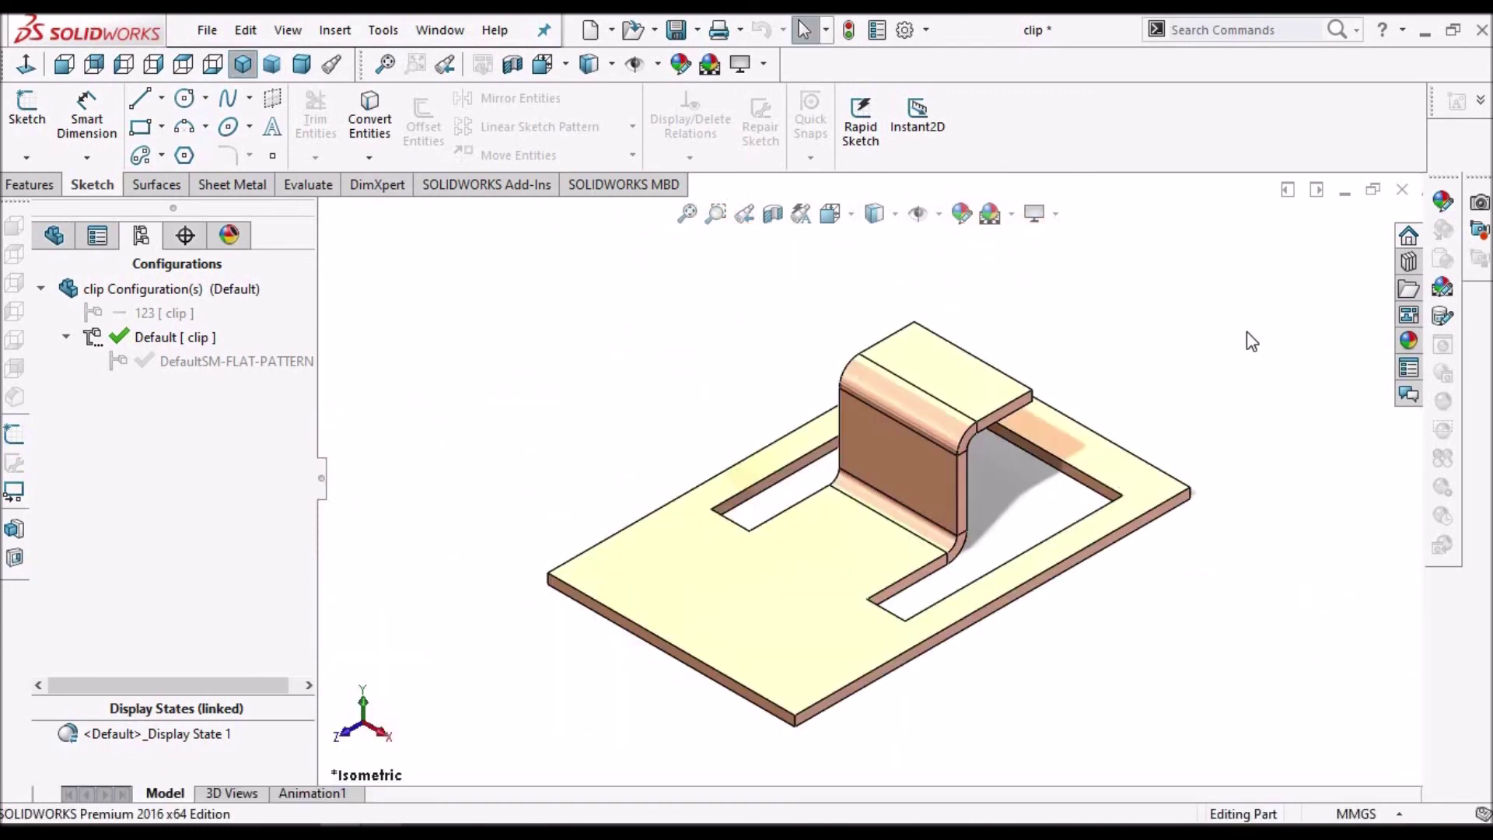